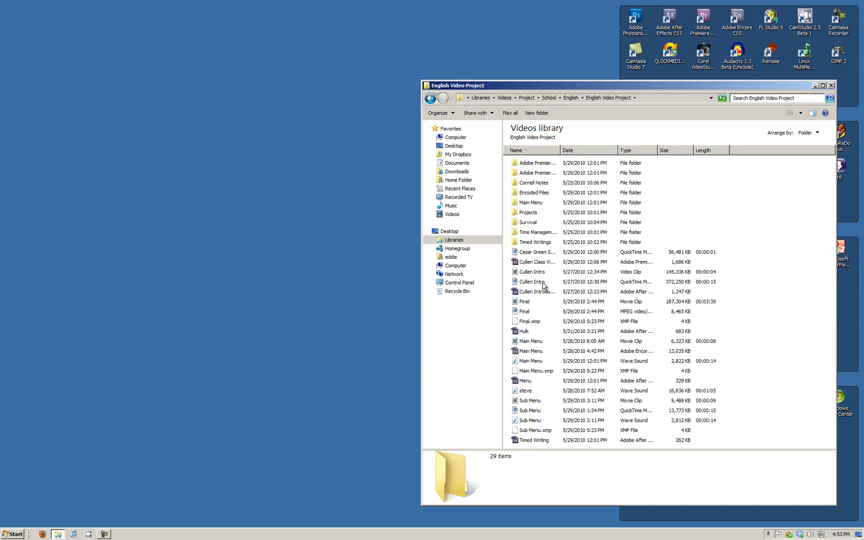
- Play the 00035 QuickTime movie from the Timed Writings folder in a smaller player window, and close the player and the folder
{"action": "double_click", "coordinate": [536, 242]}
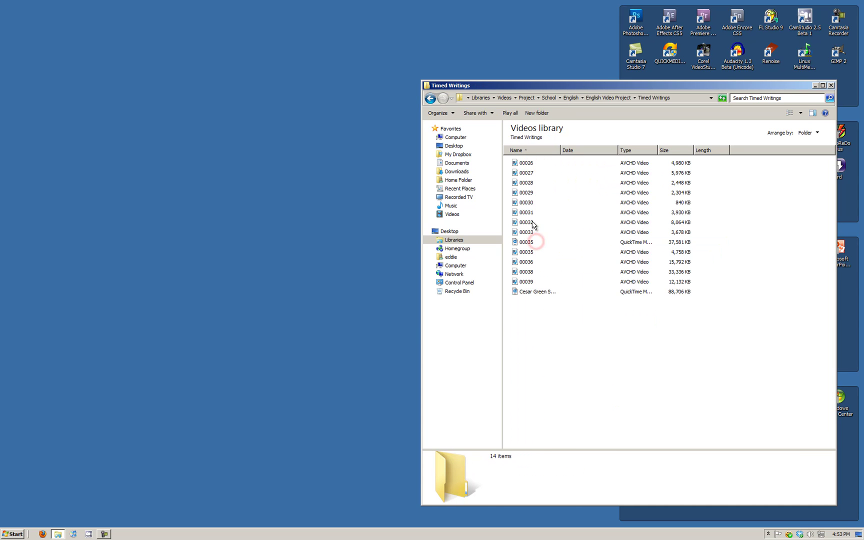
{"action": "left_click", "coordinate": [526, 242]}
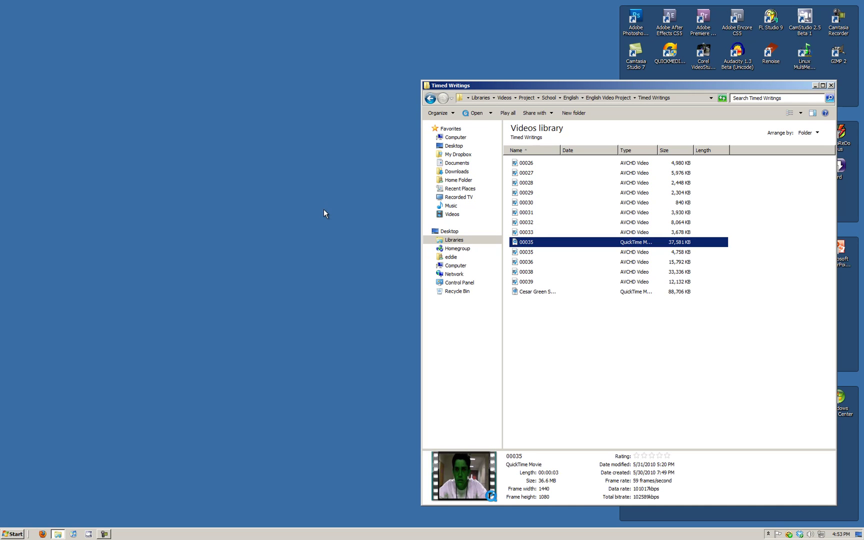
{"action": "left_click", "coordinate": [321, 193]}
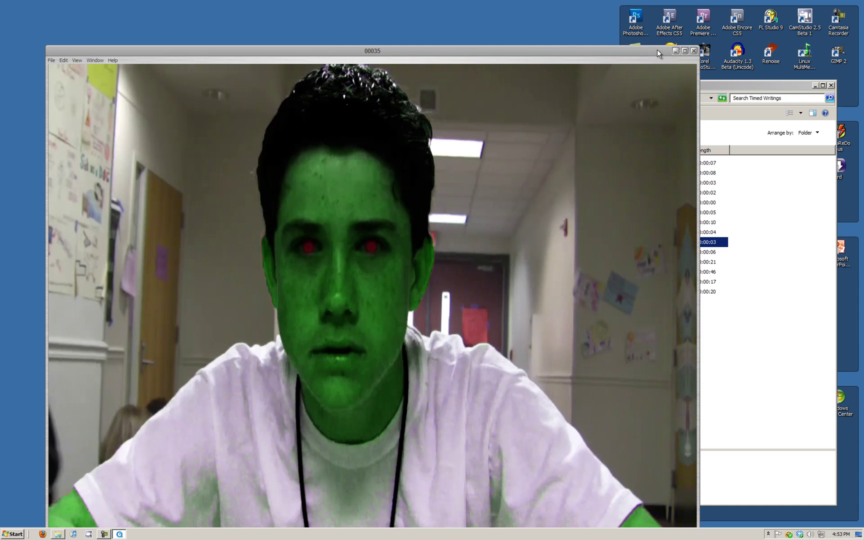
{"action": "left_click", "coordinate": [685, 51]}
{"action": "left_click_drag", "start_coordinate": [748, 526], "coordinate": [649, 450]}
{"action": "left_click_drag", "start_coordinate": [413, 5], "coordinate": [438, 41]}
{"action": "left_click", "coordinate": [406, 475]}
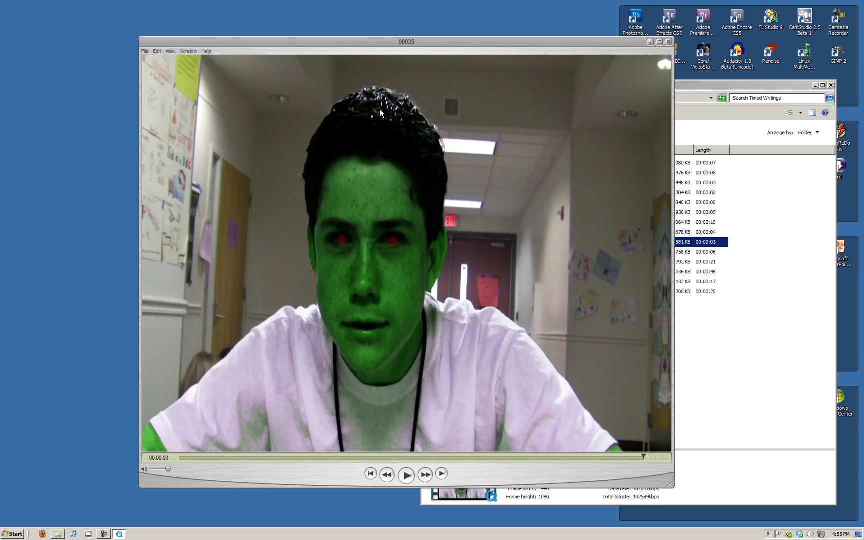
{"action": "left_click", "coordinate": [668, 44]}
{"action": "left_click", "coordinate": [610, 371]}
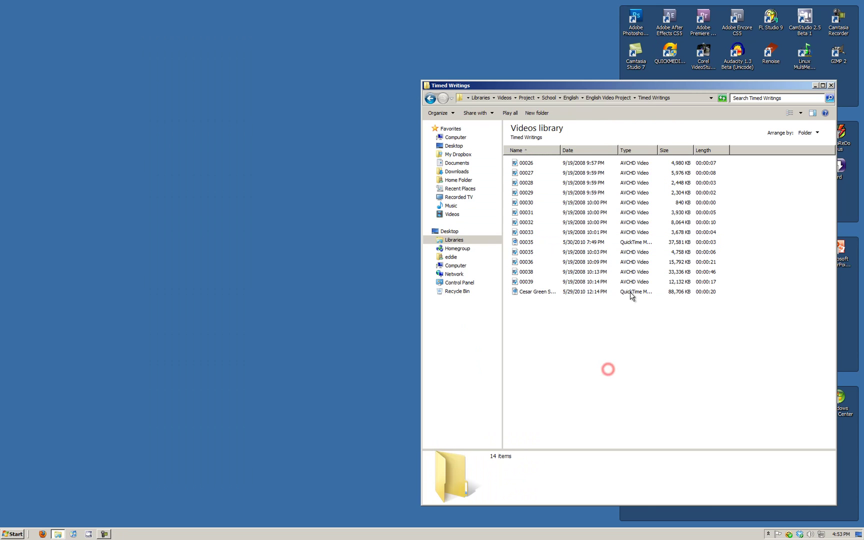
{"action": "left_click", "coordinate": [832, 86]}
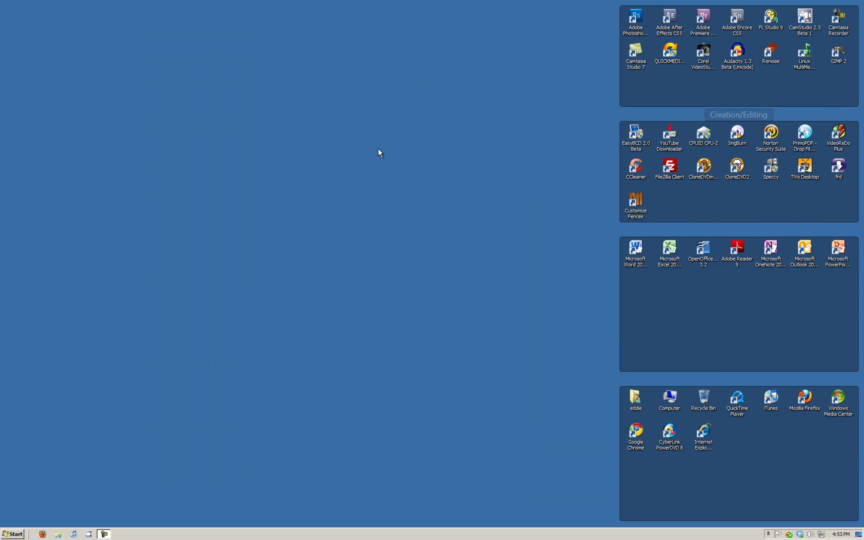
- Start Adobe After Effects CS5 and create a new composition with its resolution set to Full
{"action": "double_click", "coordinate": [670, 18]}
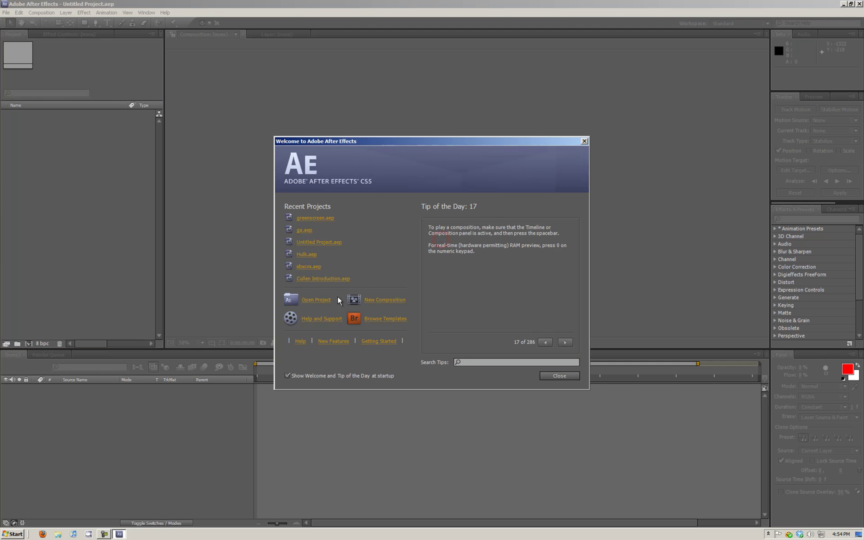
{"action": "left_click", "coordinate": [385, 300]}
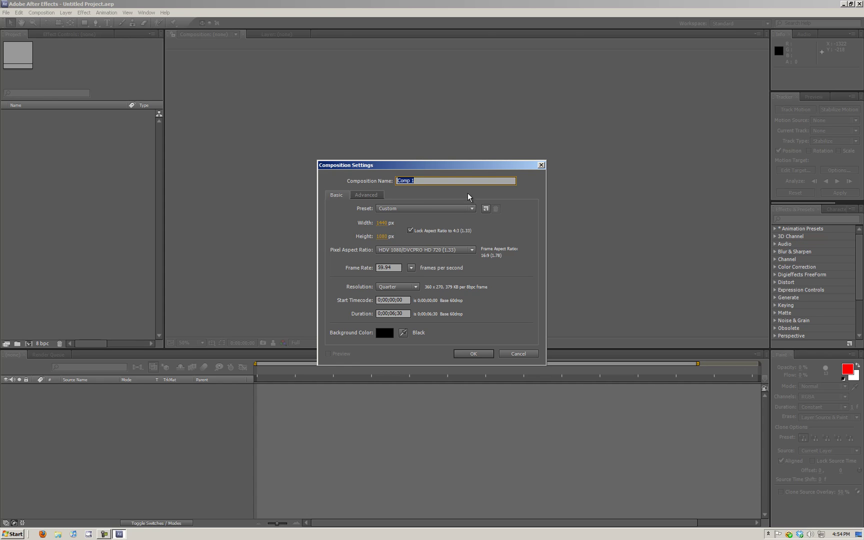
{"action": "left_click", "coordinate": [401, 287]}
{"action": "left_click", "coordinate": [393, 288]}
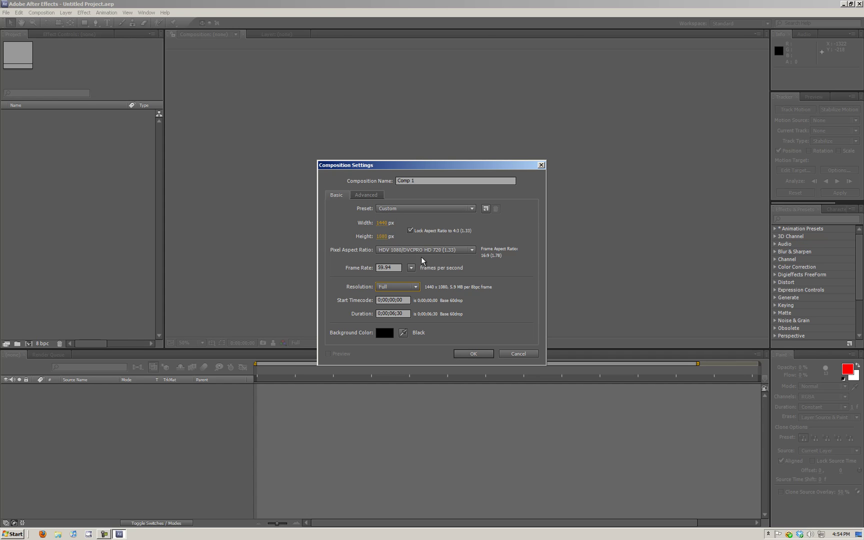
{"action": "left_click", "coordinate": [474, 355]}
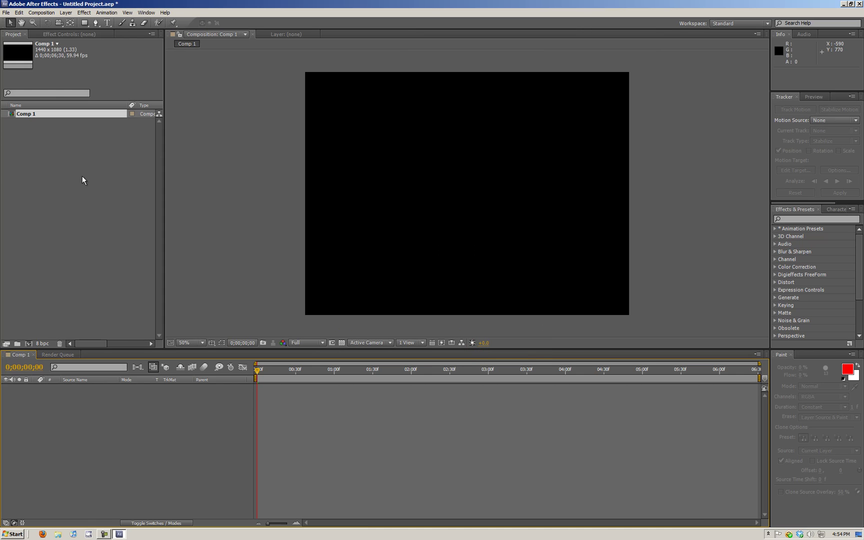
- Import the 00035.MTS clip from the Timed Writings folder and add it as a layer in Comp 1
{"action": "double_click", "coordinate": [87, 175]}
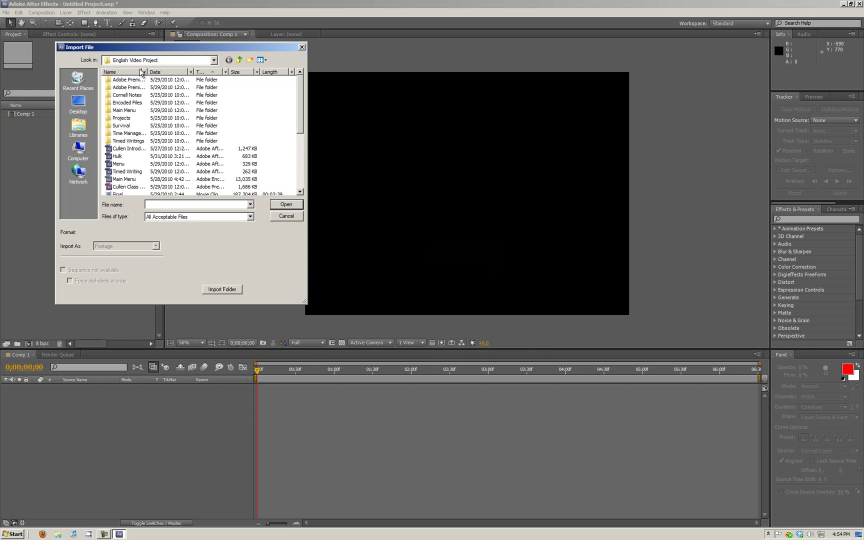
{"action": "double_click", "coordinate": [121, 141]}
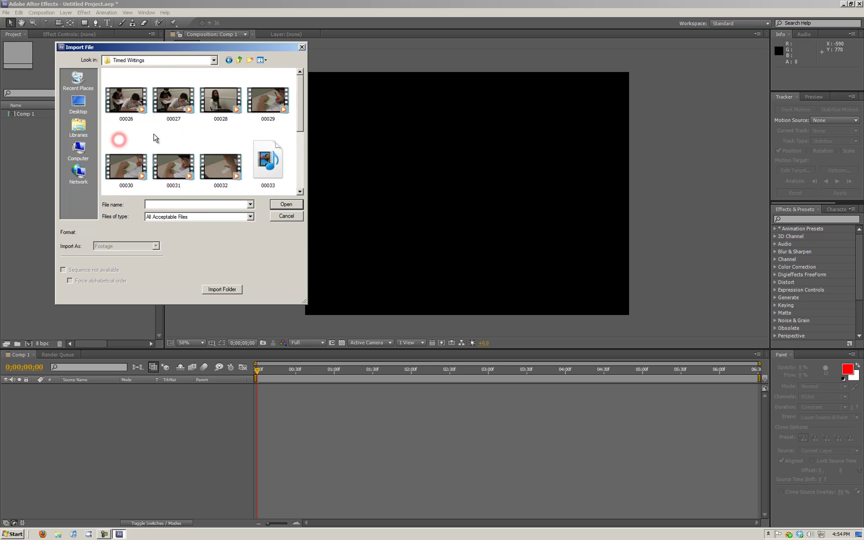
{"action": "scroll", "coordinate": [307, 125], "scroll_direction": "down", "scroll_amount": 5}
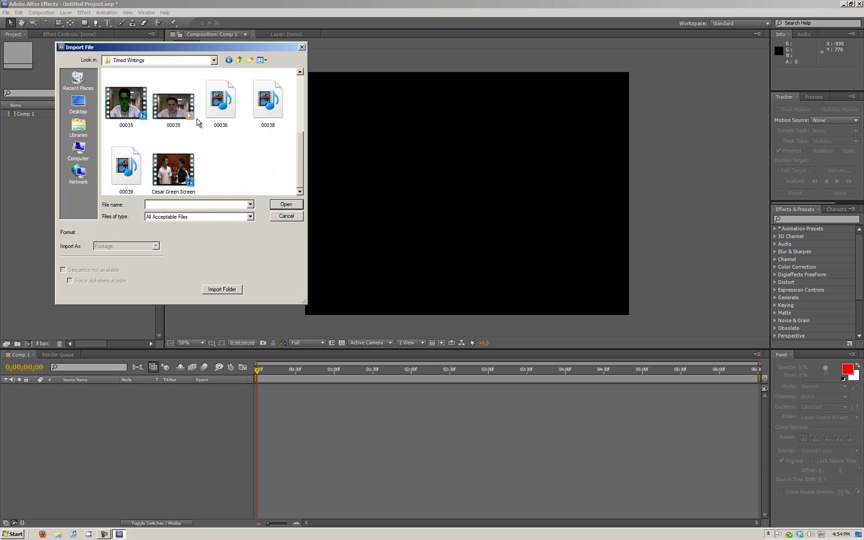
{"action": "double_click", "coordinate": [173, 105]}
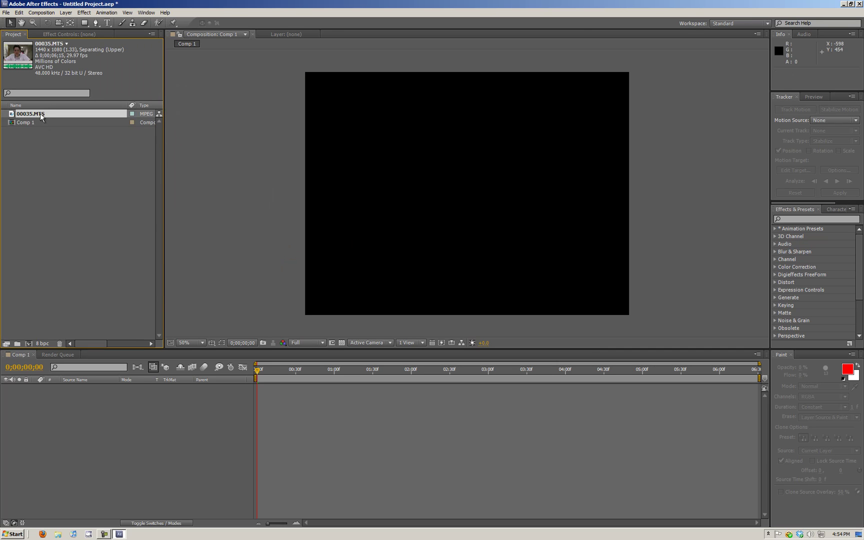
{"action": "left_click_drag", "start_coordinate": [20, 116], "coordinate": [127, 410]}
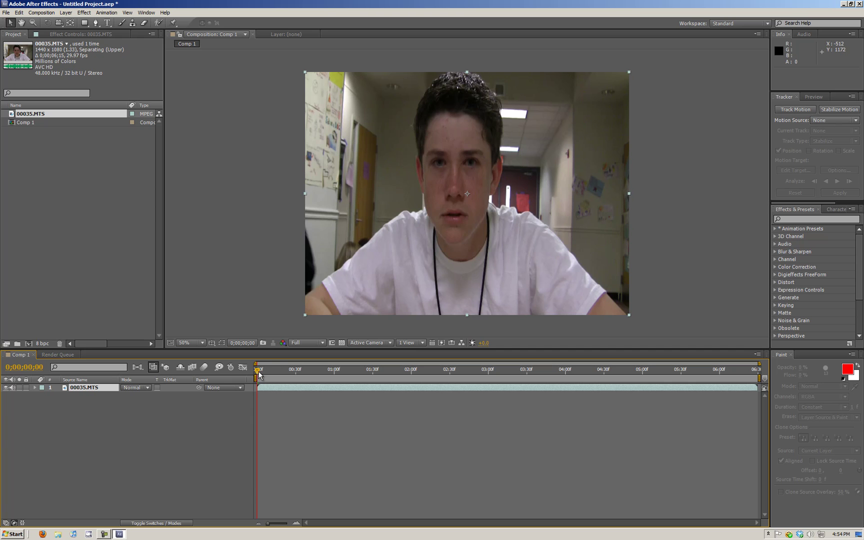
- Preview the clip at Full and Quarter resolution, restore Full resolution and return to the first frame
{"action": "key", "text": "space"}
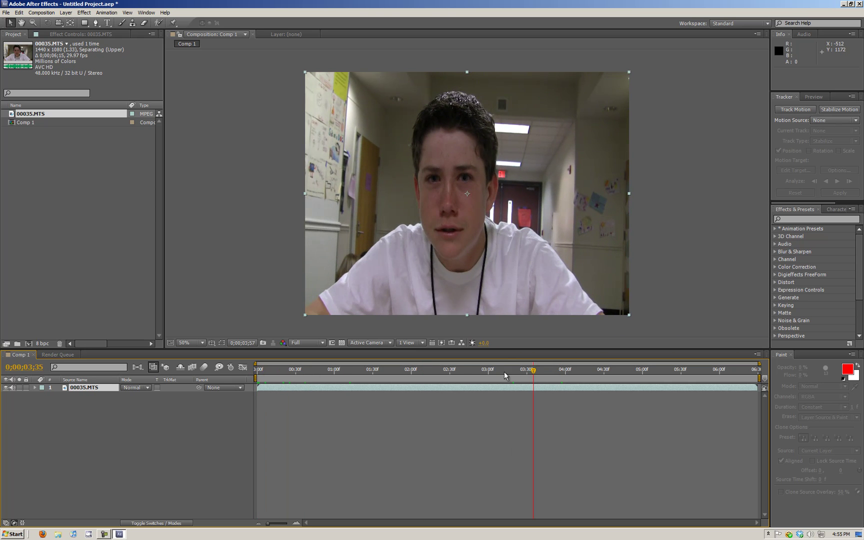
{"action": "left_click", "coordinate": [297, 342]}
{"action": "left_click", "coordinate": [305, 387]}
{"action": "left_click_drag", "start_coordinate": [380, 372], "coordinate": [287, 374]}
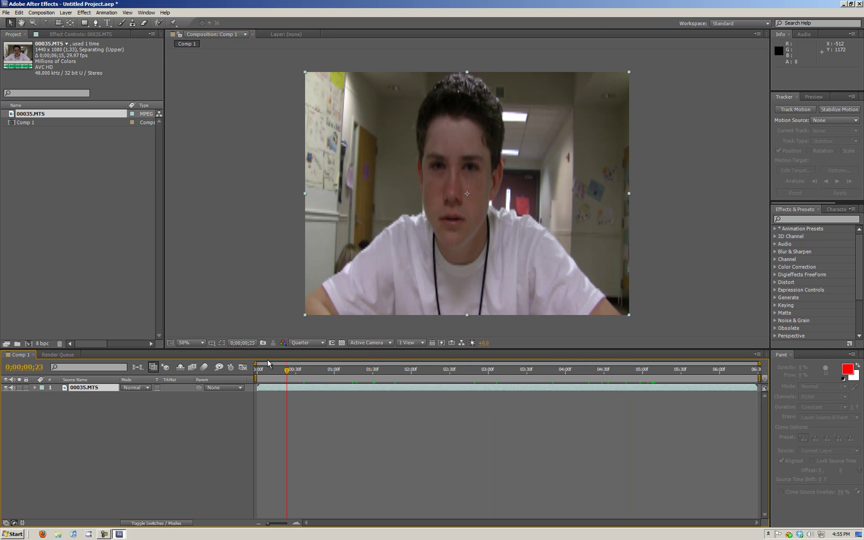
{"action": "left_click", "coordinate": [303, 343]}
{"action": "left_click", "coordinate": [302, 364]}
{"action": "left_click_drag", "start_coordinate": [287, 373], "coordinate": [239, 377]}
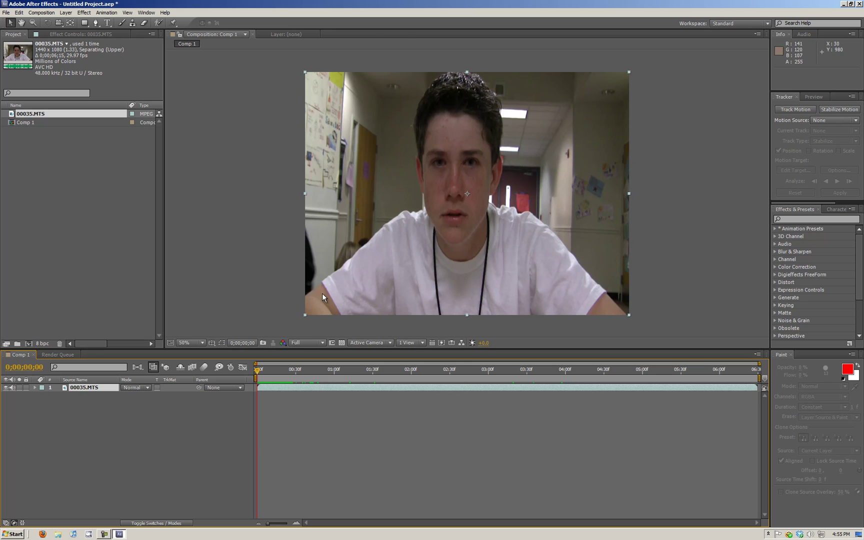
- Open the recent project Hulk.aep in place of the untitled project
{"action": "left_click", "coordinate": [6, 12]}
{"action": "mouse_move", "coordinate": [45, 36]}
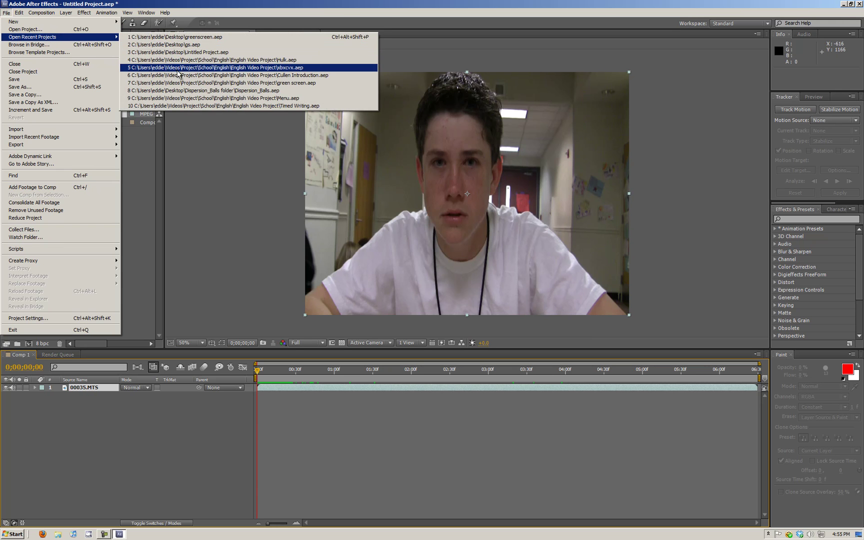
{"action": "left_click", "coordinate": [187, 61]}
{"action": "left_click", "coordinate": [438, 278]}
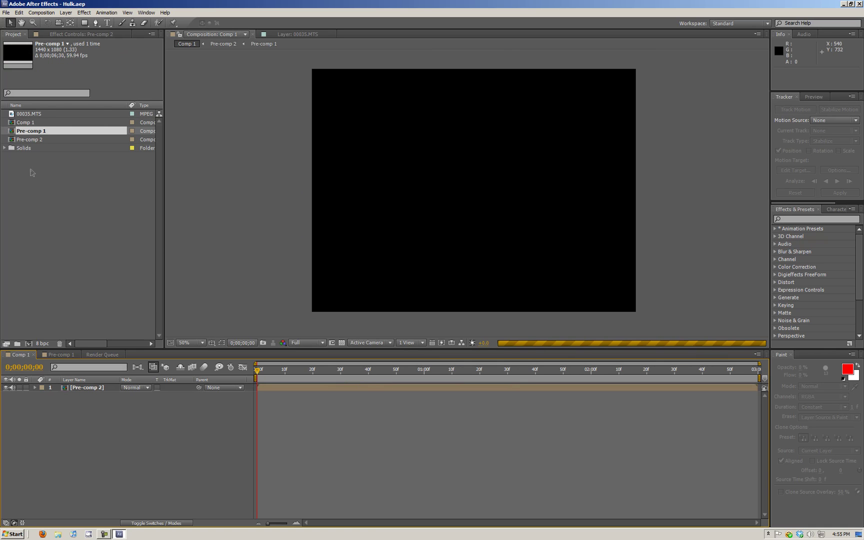
- Create a new composition from the 00035.MTS footage and duplicate its layer
{"action": "left_click_drag", "start_coordinate": [28, 114], "coordinate": [29, 344]}
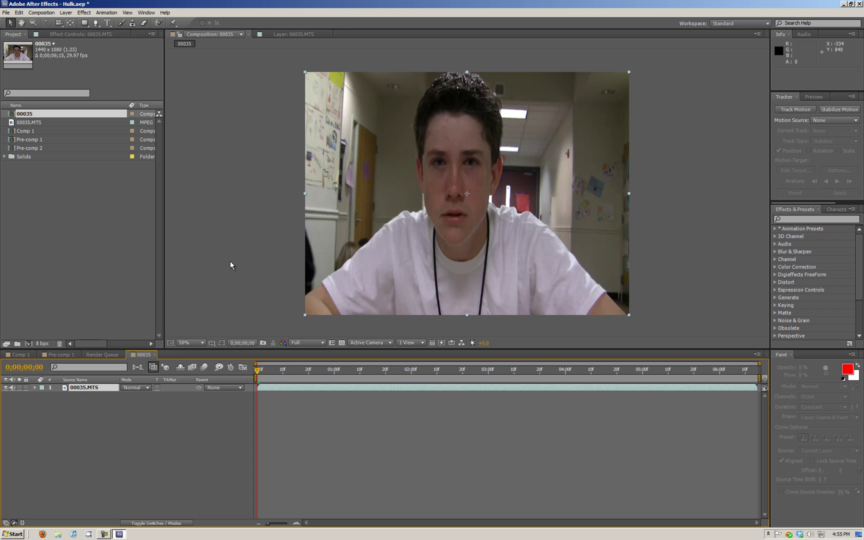
{"action": "left_click", "coordinate": [92, 387]}
{"action": "key", "text": "ctrl+d"}
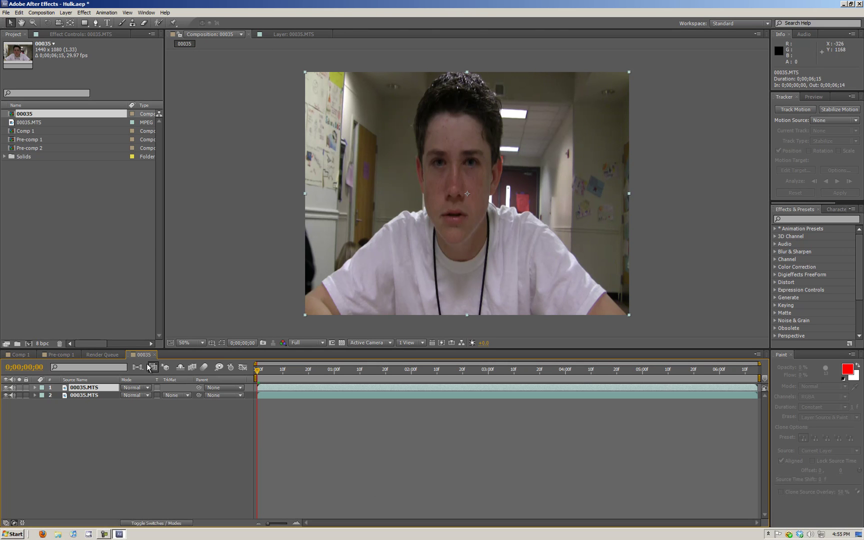
- Open the upper 00035.MTS layer for editing and paint a Roto Brush foreground stroke from the person's forearm up through the face
{"action": "double_click", "coordinate": [92, 388]}
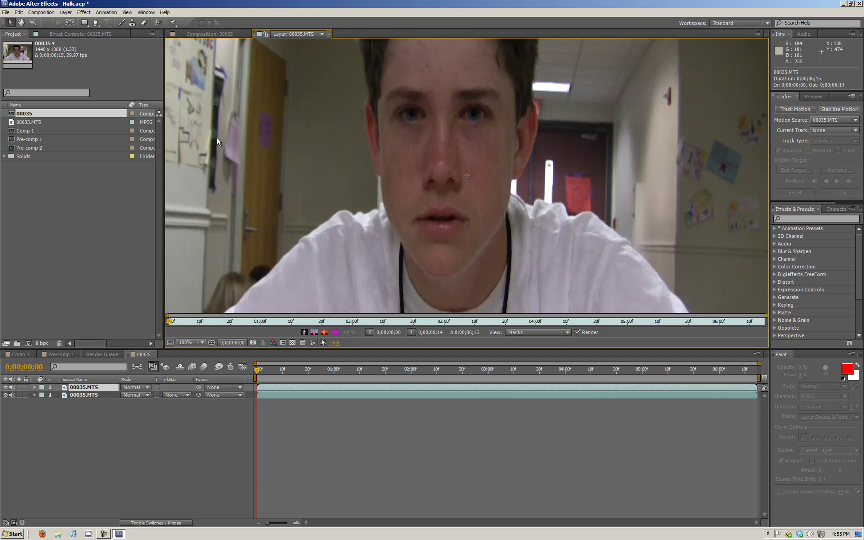
{"action": "scroll", "coordinate": [478, 134], "scroll_direction": "down", "scroll_amount": 2}
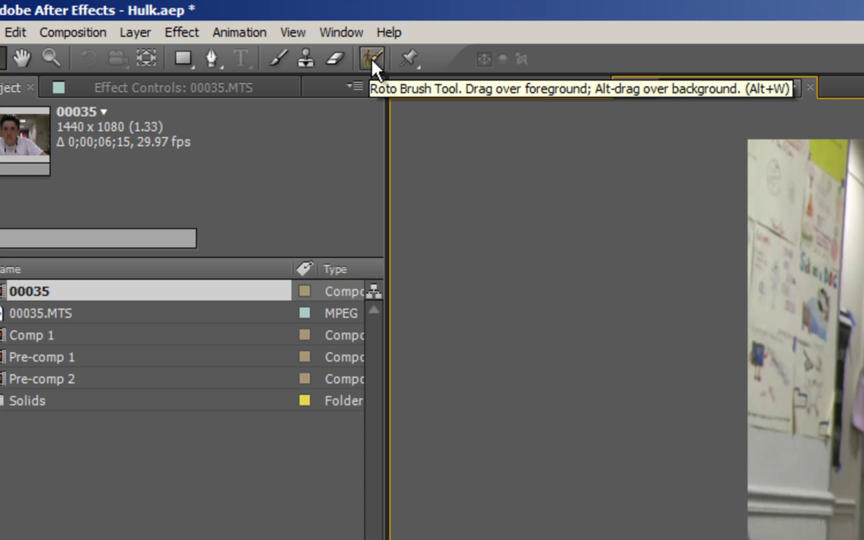
{"action": "left_click", "coordinate": [371, 58]}
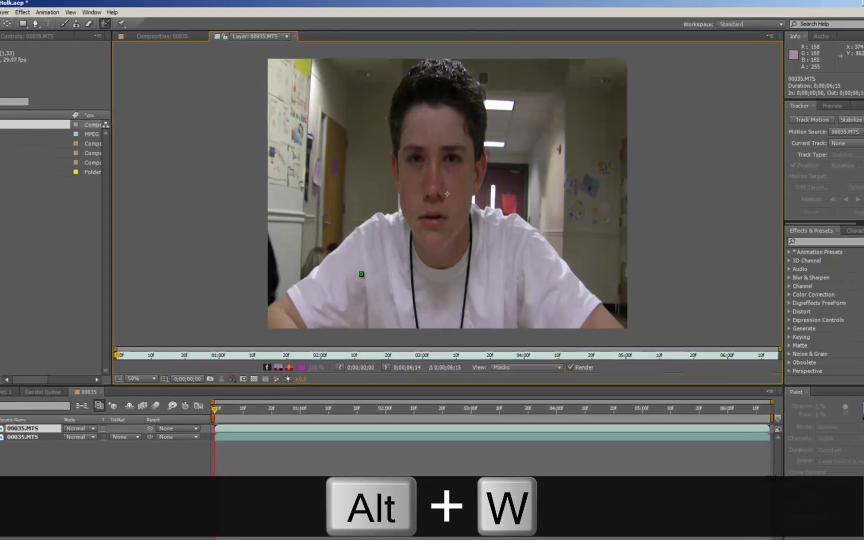
{"action": "key", "text": "period"}
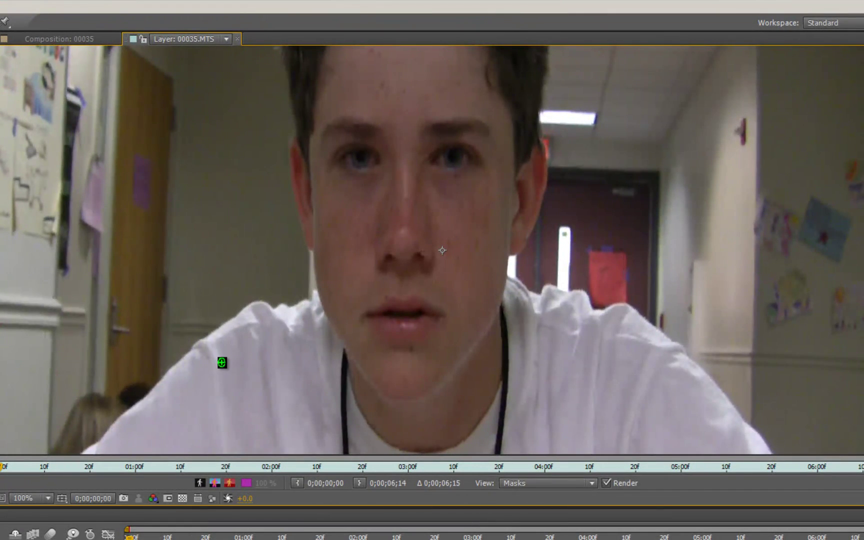
{"action": "key", "text": "comma"}
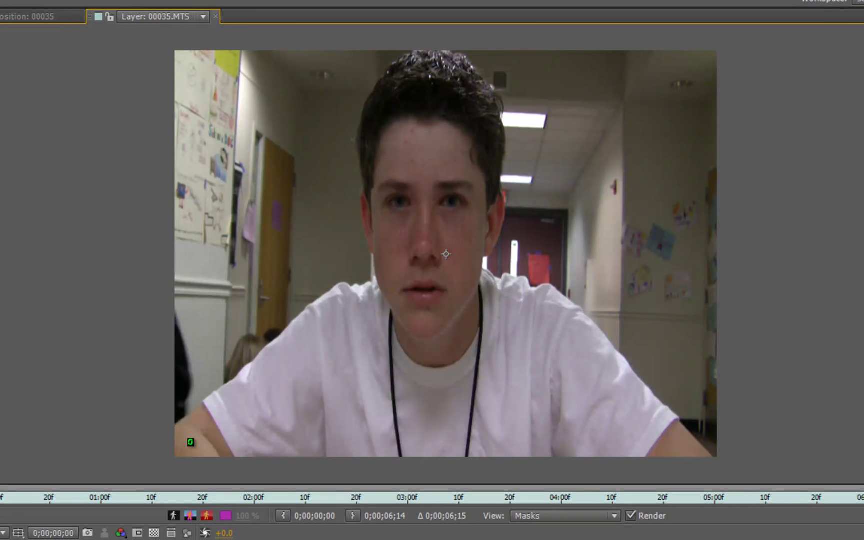
{"action": "mouse_move", "coordinate": [190, 439]}
{"action": "left_mouse_down"}
{"action": "mouse_move", "coordinate": [317, 397]}
{"action": "mouse_move", "coordinate": [406, 317]}
{"action": "mouse_move", "coordinate": [431, 236]}
{"action": "mouse_move", "coordinate": [432, 166]}
{"action": "left_mouse_up"}
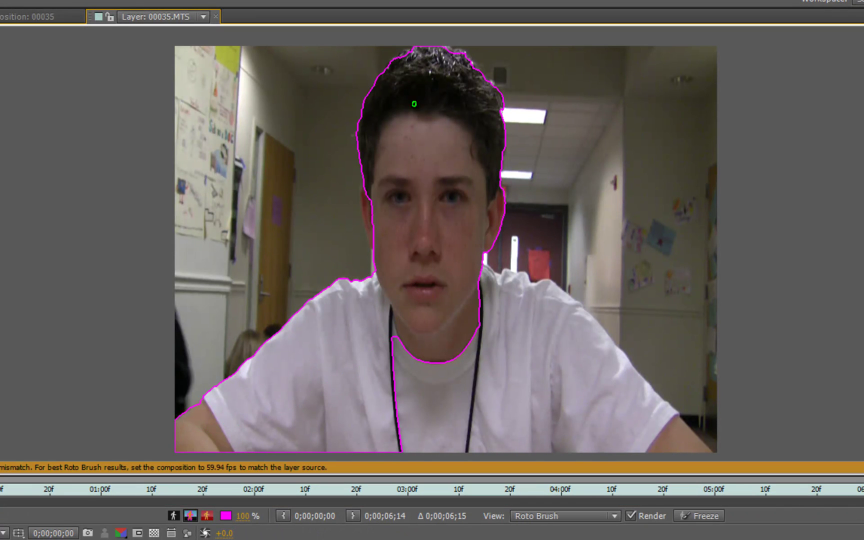
- Refine the Roto Brush selection around the ear and hair, and extend it across the rest of the shirt to the other arm
{"action": "left_click_drag", "start_coordinate": [374, 251], "coordinate": [369, 166]}
{"action": "left_click_drag", "start_coordinate": [392, 67], "coordinate": [413, 59]}
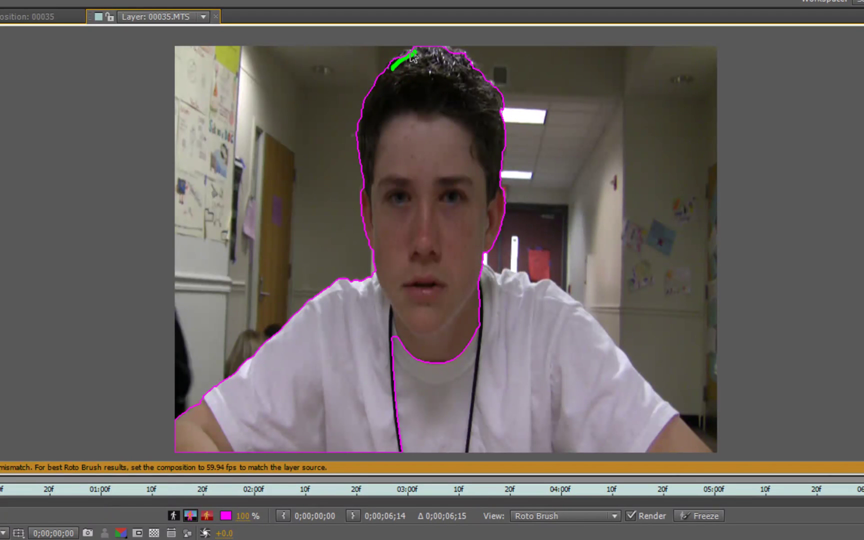
{"action": "left_click", "coordinate": [406, 51], "text": "alt"}
{"action": "left_click_drag", "start_coordinate": [442, 49], "coordinate": [484, 76]}
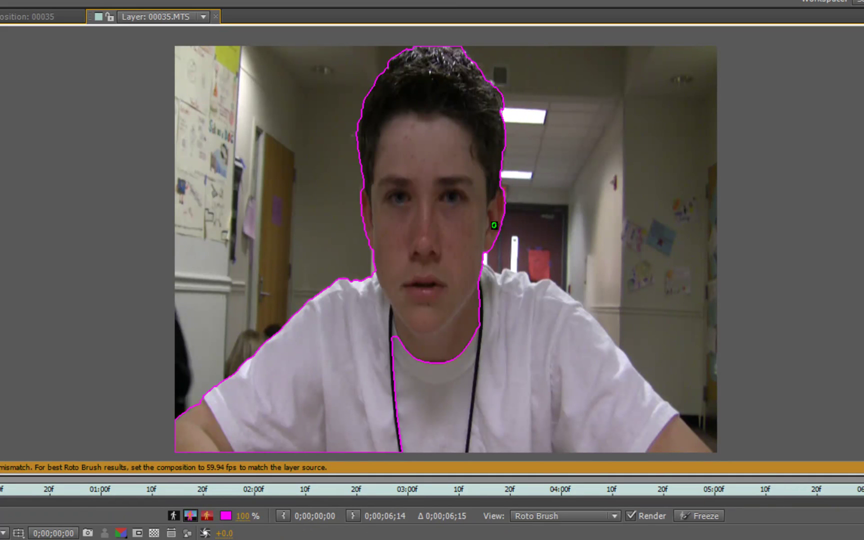
{"action": "mouse_move", "coordinate": [438, 406]}
{"action": "left_mouse_down"}
{"action": "mouse_move", "coordinate": [588, 418]}
{"action": "mouse_move", "coordinate": [675, 440]}
{"action": "left_mouse_up"}
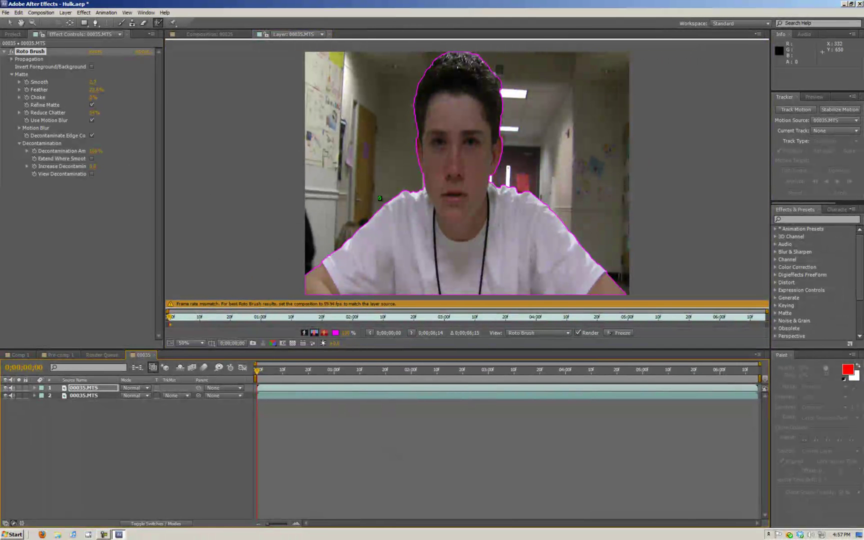
- Check the cutout in the composition view, and mark the walls on both sides of the person as Roto Brush background
{"action": "left_click", "coordinate": [197, 34]}
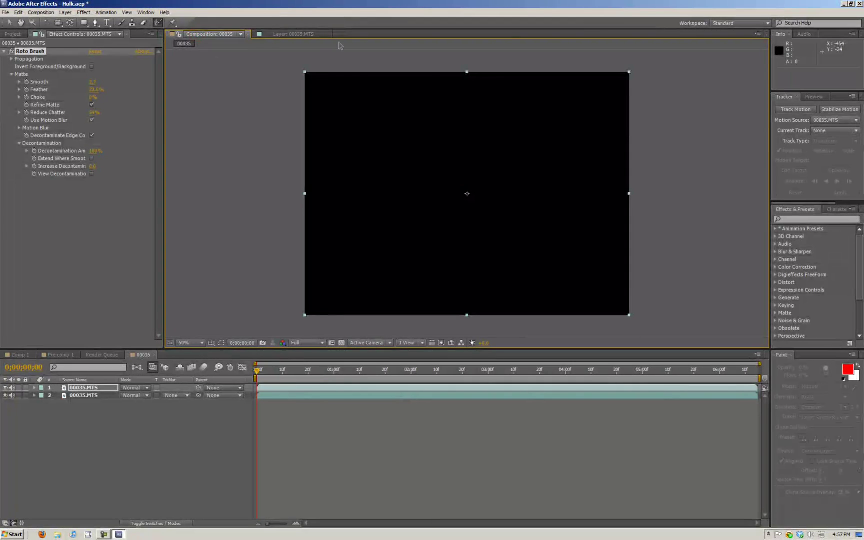
{"action": "left_click", "coordinate": [309, 35]}
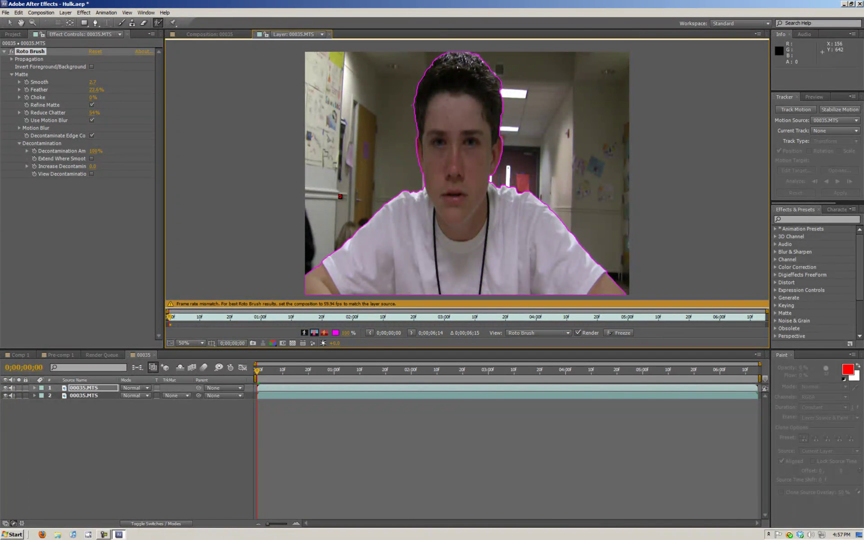
{"action": "mouse_move", "coordinate": [308, 259]}
{"action": "left_mouse_down"}
{"action": "mouse_move", "coordinate": [373, 197]}
{"action": "mouse_move", "coordinate": [391, 148]}
{"action": "mouse_move", "coordinate": [397, 64]}
{"action": "mouse_move", "coordinate": [359, 54]}
{"action": "mouse_move", "coordinate": [333, 64]}
{"action": "mouse_move", "coordinate": [320, 99]}
{"action": "mouse_move", "coordinate": [308, 254]}
{"action": "mouse_move", "coordinate": [362, 98]}
{"action": "left_mouse_up"}
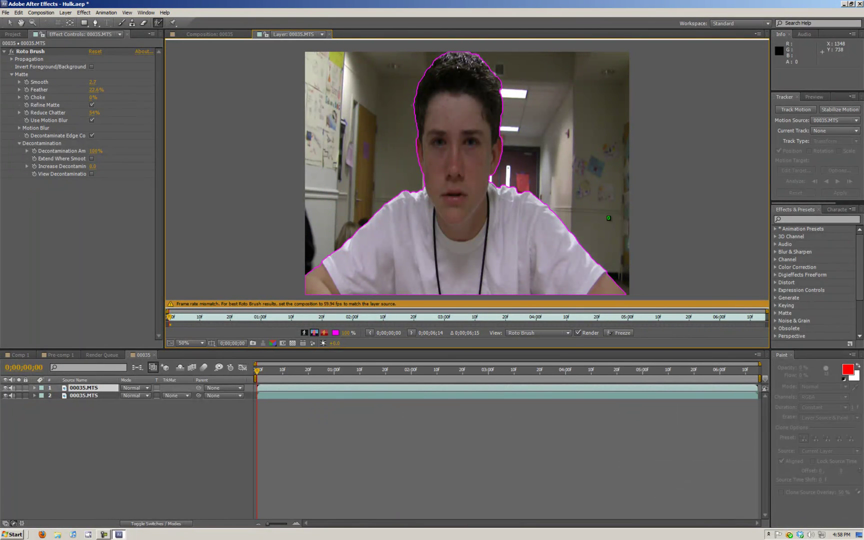
{"action": "mouse_move", "coordinate": [623, 271]}
{"action": "left_mouse_down"}
{"action": "mouse_move", "coordinate": [536, 135]}
{"action": "mouse_move", "coordinate": [527, 86]}
{"action": "mouse_move", "coordinate": [573, 73]}
{"action": "mouse_move", "coordinate": [627, 129]}
{"action": "left_mouse_up"}
{"action": "mouse_move", "coordinate": [521, 131]}
{"action": "left_mouse_down"}
{"action": "mouse_move", "coordinate": [565, 192]}
{"action": "mouse_move", "coordinate": [595, 215]}
{"action": "left_mouse_up"}
{"action": "left_click", "coordinate": [197, 35]}
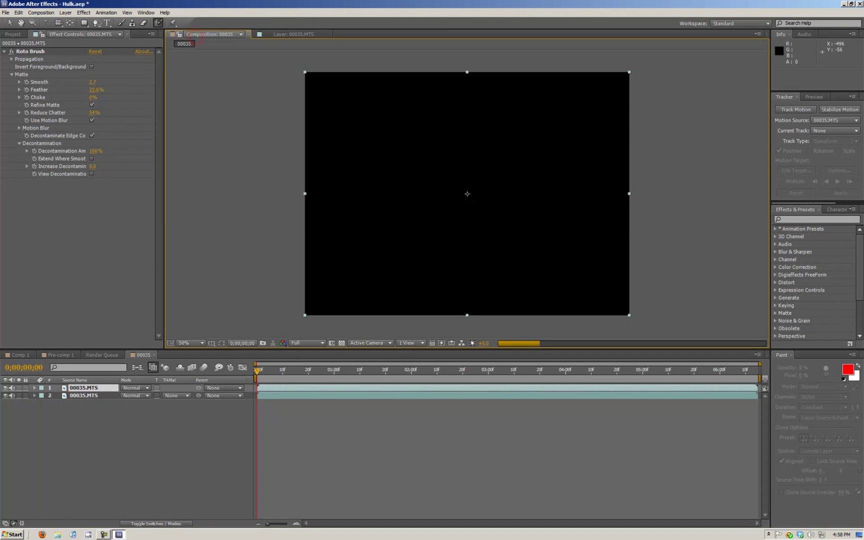
- Check the person's cutout by hiding and restoring the lower 00035.MTS layer, and scrub through the first few frames
{"action": "left_click", "coordinate": [10, 23]}
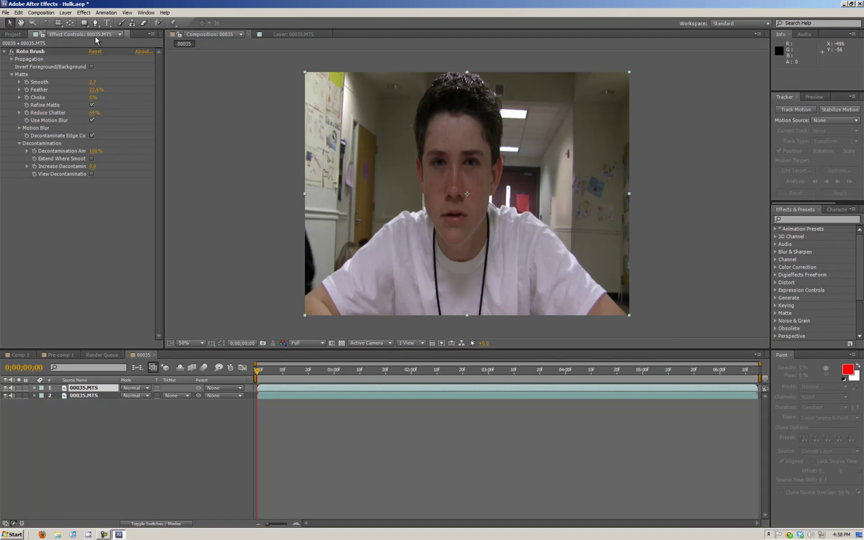
{"action": "left_click", "coordinate": [4, 52]}
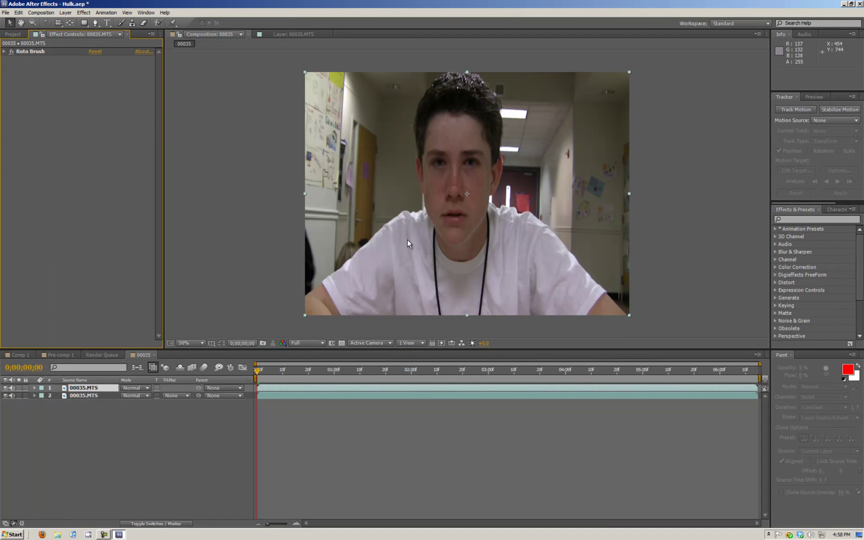
{"action": "left_click", "coordinate": [6, 395]}
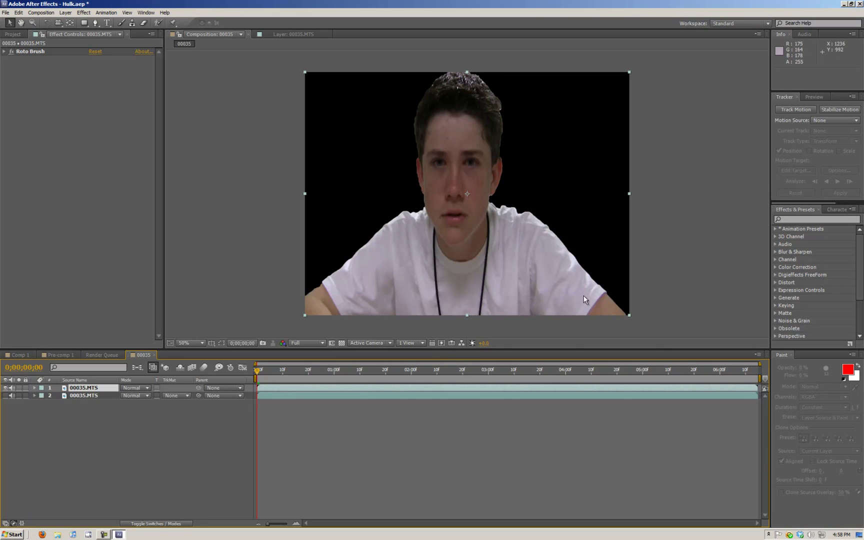
{"action": "left_click", "coordinate": [5, 395]}
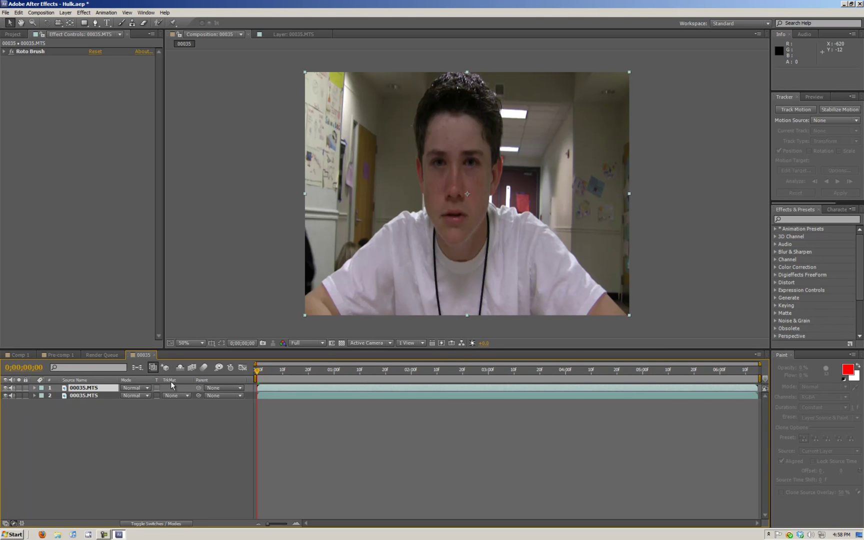
{"action": "mouse_move", "coordinate": [257, 370]}
{"action": "left_mouse_down"}
{"action": "mouse_move", "coordinate": [272, 371]}
{"action": "mouse_move", "coordinate": [276, 383]}
{"action": "left_mouse_up"}
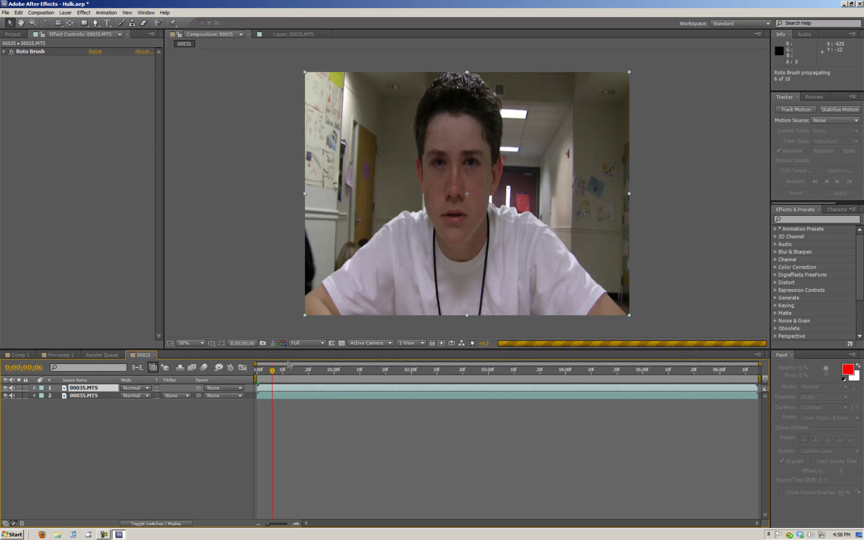
{"action": "left_click_drag", "start_coordinate": [272, 373], "coordinate": [256, 379]}
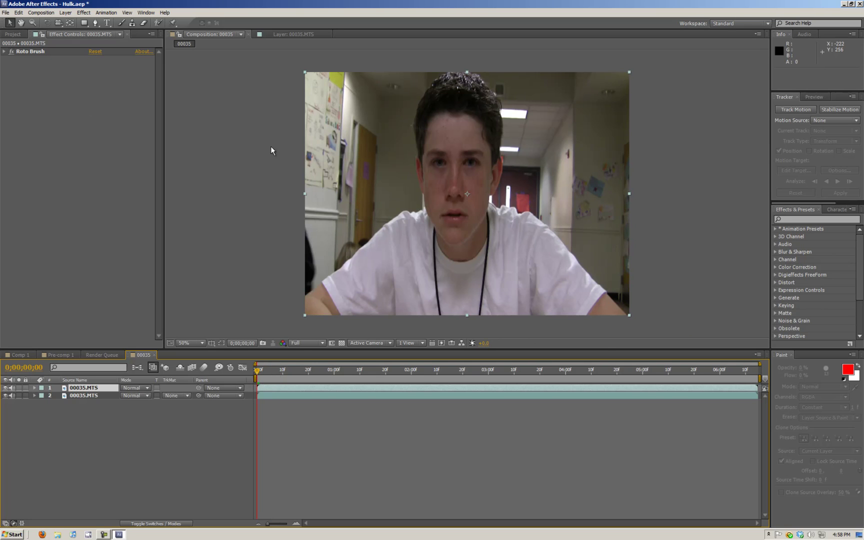
- Apply the Change to Color effect to the upper 00035.MTS layer and sample its From color from the person's nose
{"action": "left_click", "coordinate": [783, 221]}
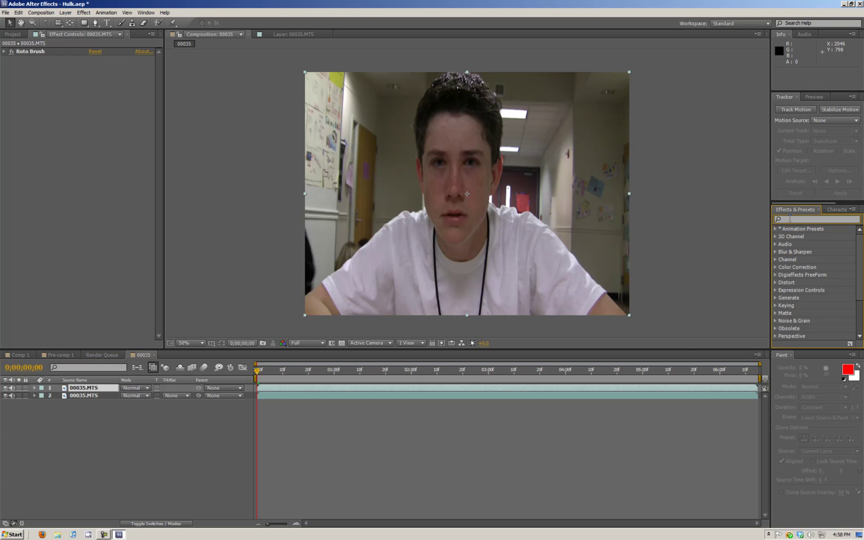
{"action": "type", "text": "change"}
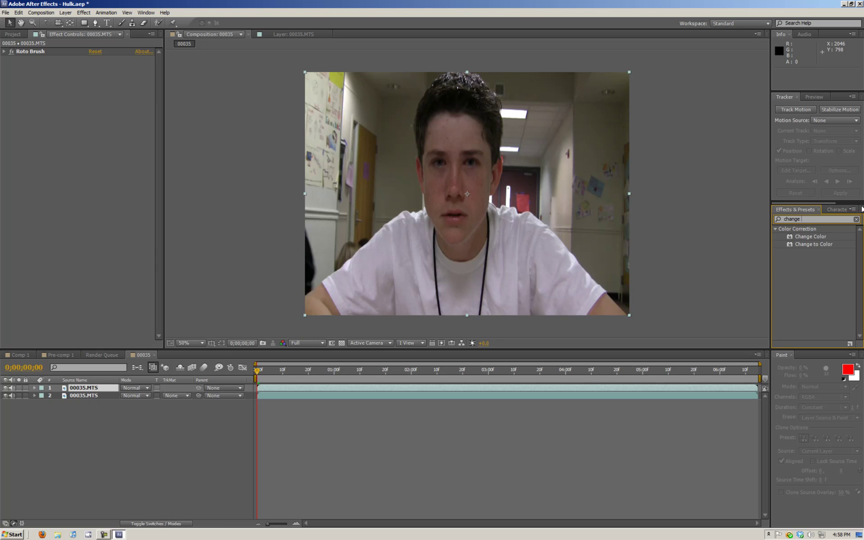
{"action": "left_click", "coordinate": [814, 245]}
{"action": "left_click_drag", "start_coordinate": [818, 246], "coordinate": [484, 206]}
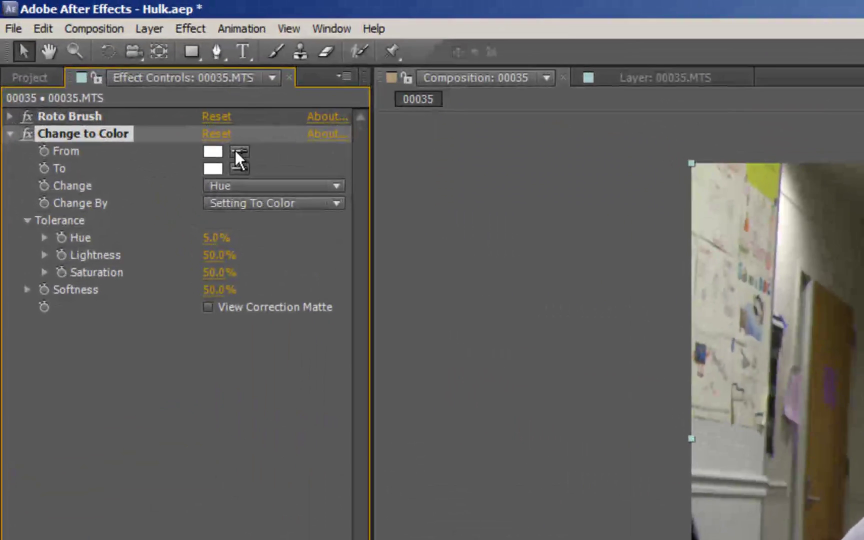
{"action": "left_click", "coordinate": [105, 67]}
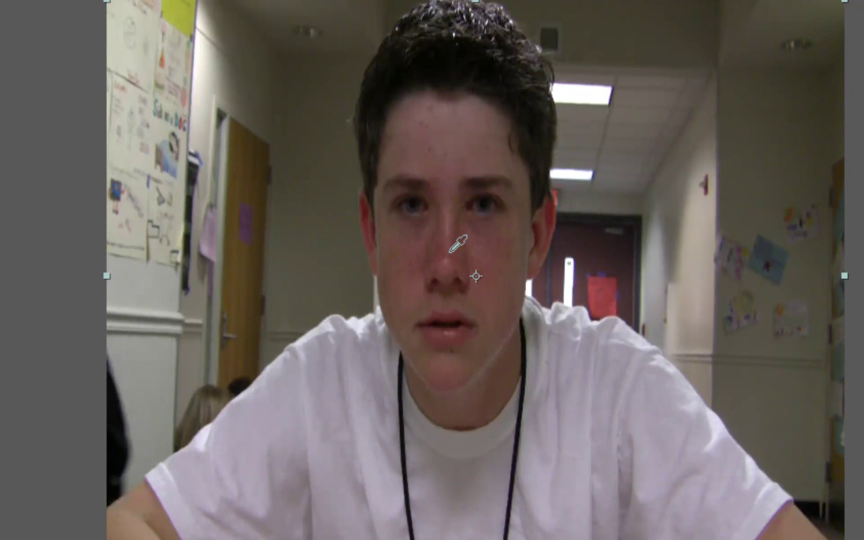
{"action": "left_click", "coordinate": [450, 252]}
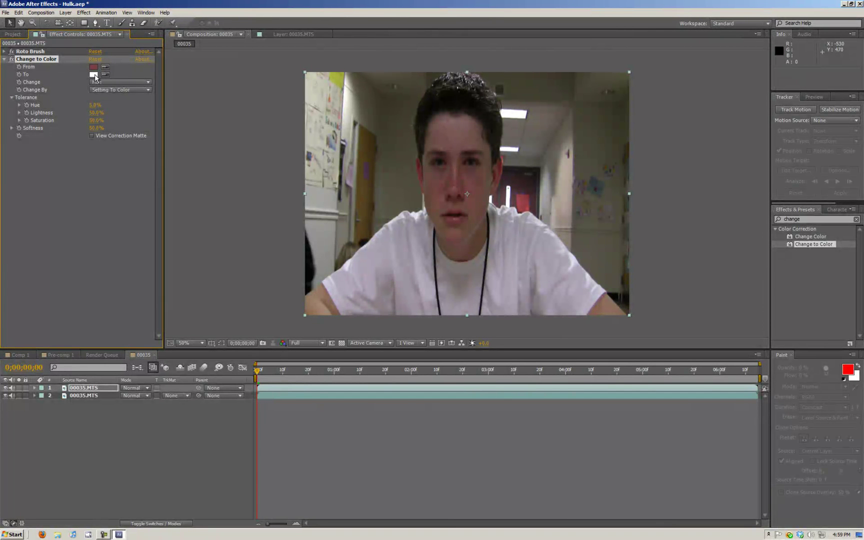
- Set the To color of the Change to Color effect to a deep, saturated blue
{"action": "left_click", "coordinate": [93, 74]}
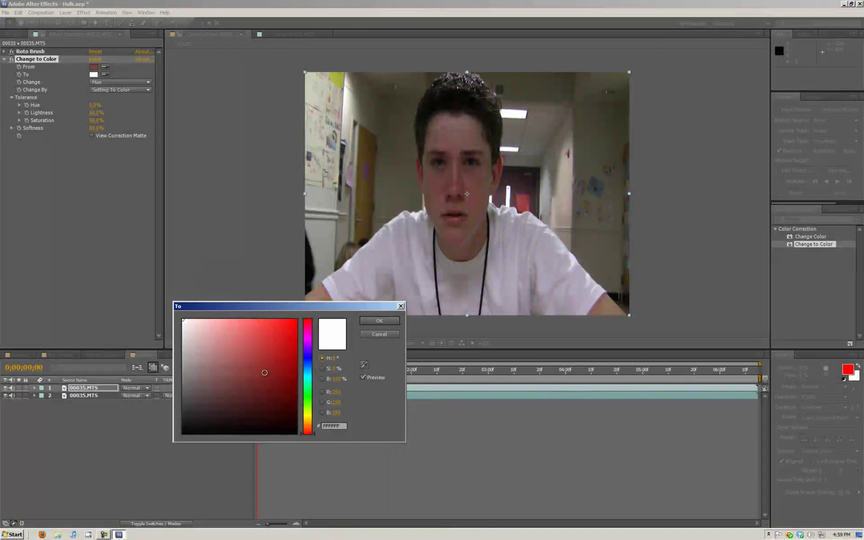
{"action": "left_click", "coordinate": [309, 398]}
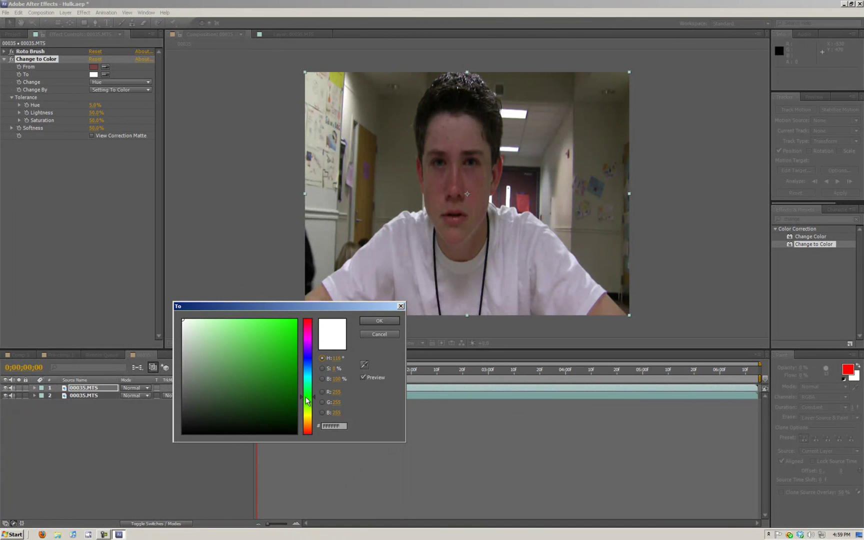
{"action": "left_click_drag", "start_coordinate": [311, 406], "coordinate": [311, 356]}
{"action": "left_click", "coordinate": [278, 344]}
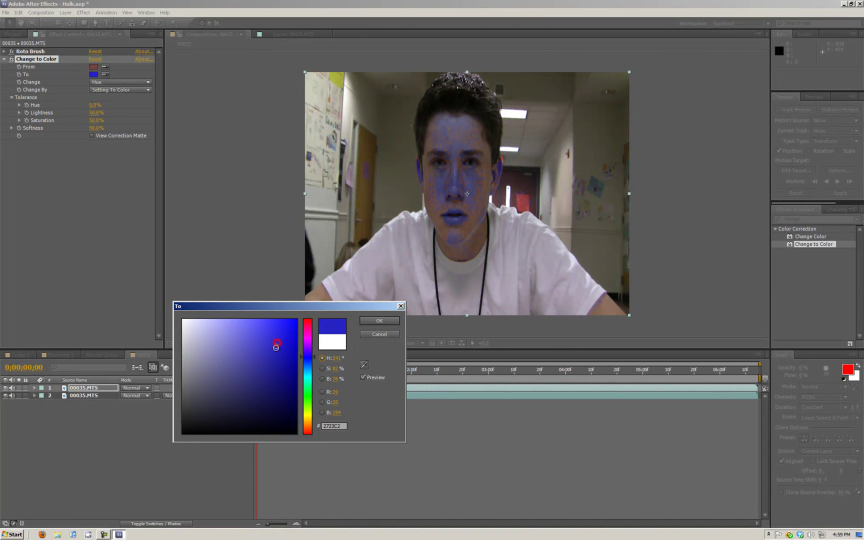
{"action": "mouse_move", "coordinate": [280, 344]}
{"action": "left_mouse_down"}
{"action": "mouse_move", "coordinate": [279, 364]}
{"action": "mouse_move", "coordinate": [278, 342]}
{"action": "mouse_move", "coordinate": [281, 354]}
{"action": "left_mouse_up"}
{"action": "left_click", "coordinate": [369, 321]}
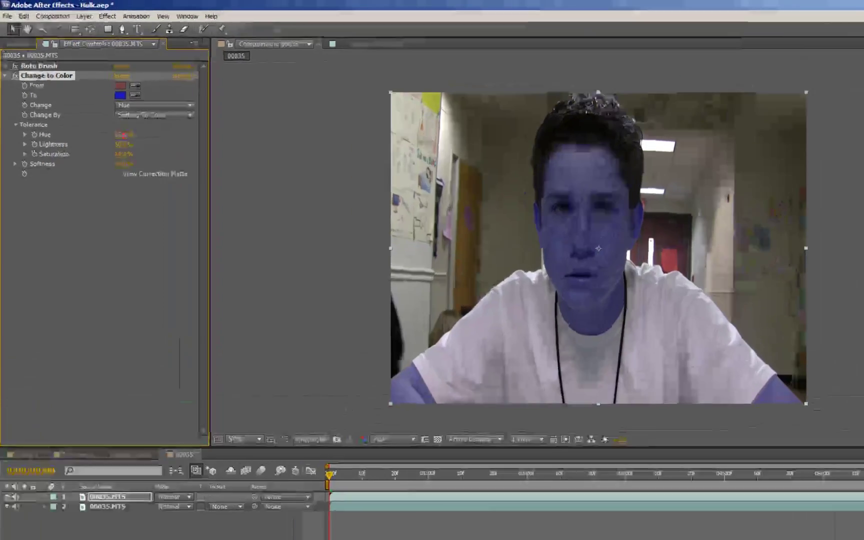
- Raise the Hue tolerance of the Change to Color effect to 24% and collapse the effect's settings
{"action": "left_click_drag", "start_coordinate": [99, 105], "coordinate": [102, 105]}
{"action": "left_click_drag", "start_coordinate": [302, 313], "coordinate": [309, 311]}
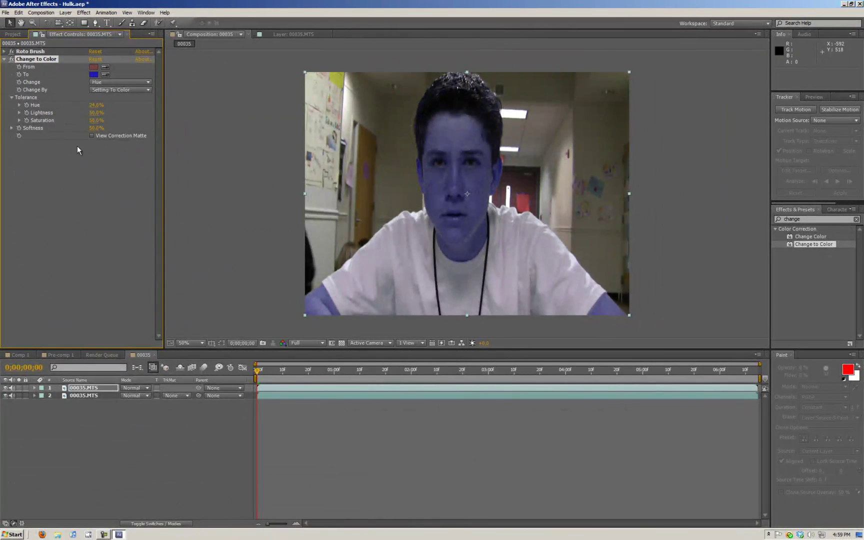
{"action": "left_click", "coordinate": [4, 59]}
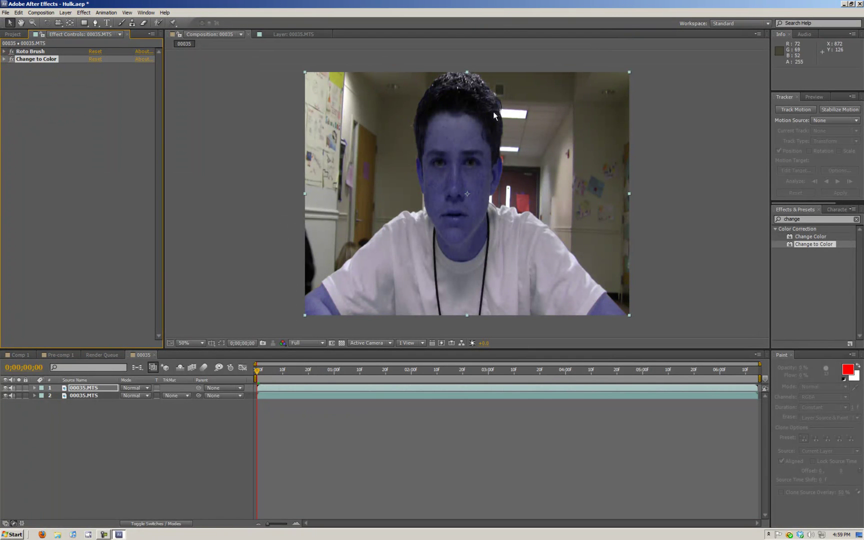
- Find the Curves color correction effect and add it below Change to Color on the upper 00035.MTS layer
{"action": "left_click", "coordinate": [811, 219]}
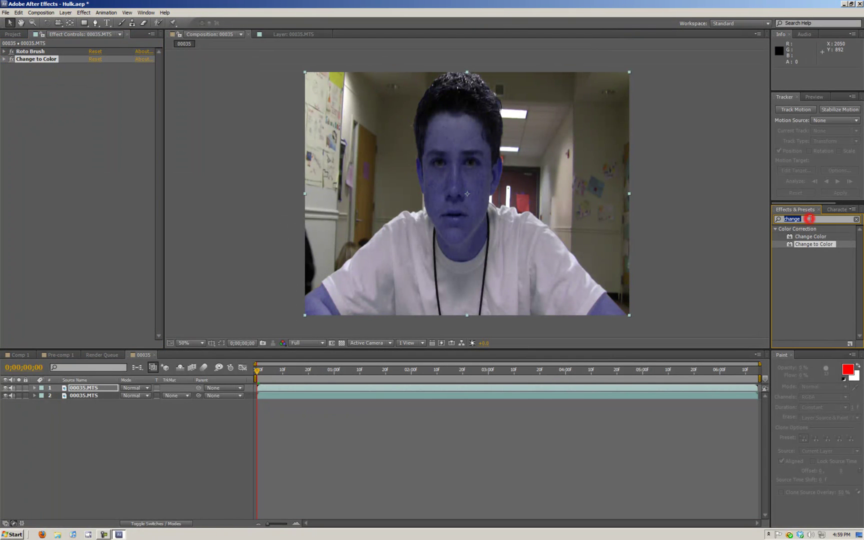
{"action": "type", "text": "curves"}
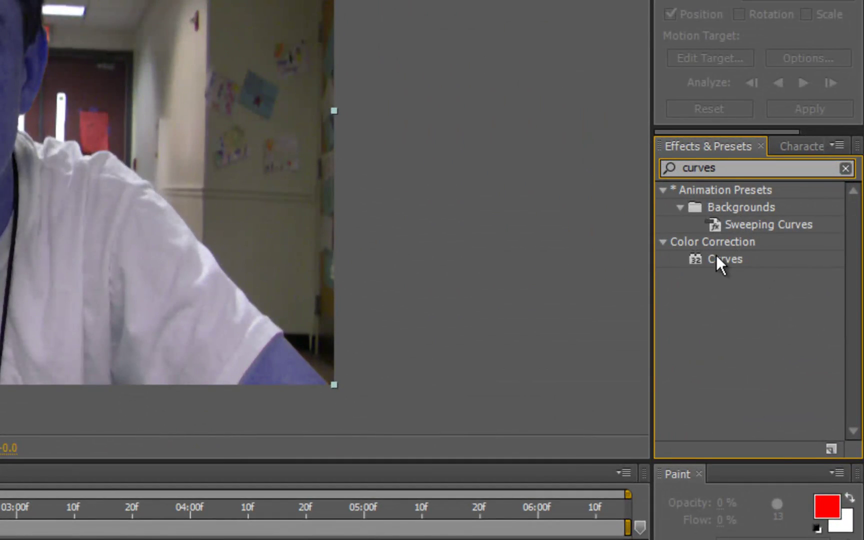
{"action": "left_click_drag", "start_coordinate": [717, 256], "coordinate": [2, 130]}
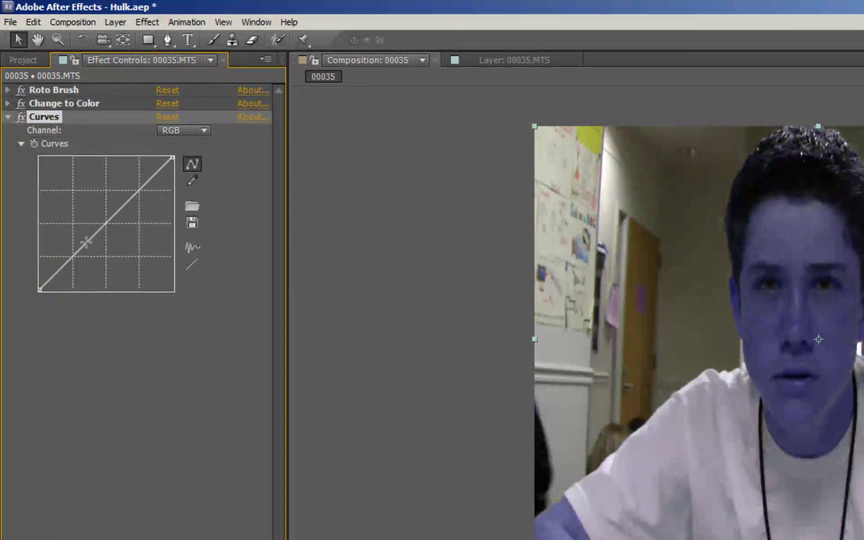
- Shape the RGB curve into an S with darker shadows and brighter highlights, and scrub the first frames to check the look
{"action": "left_click_drag", "start_coordinate": [87, 241], "coordinate": [91, 255]}
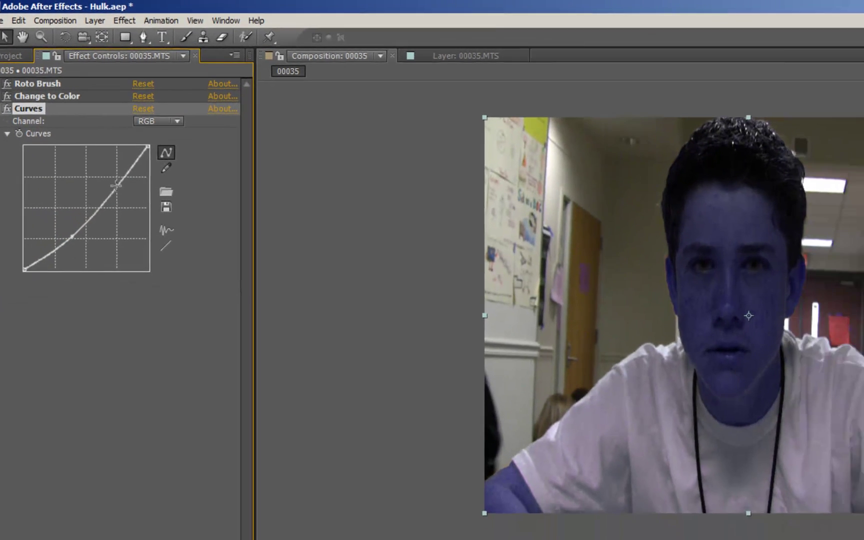
{"action": "left_click", "coordinate": [137, 200]}
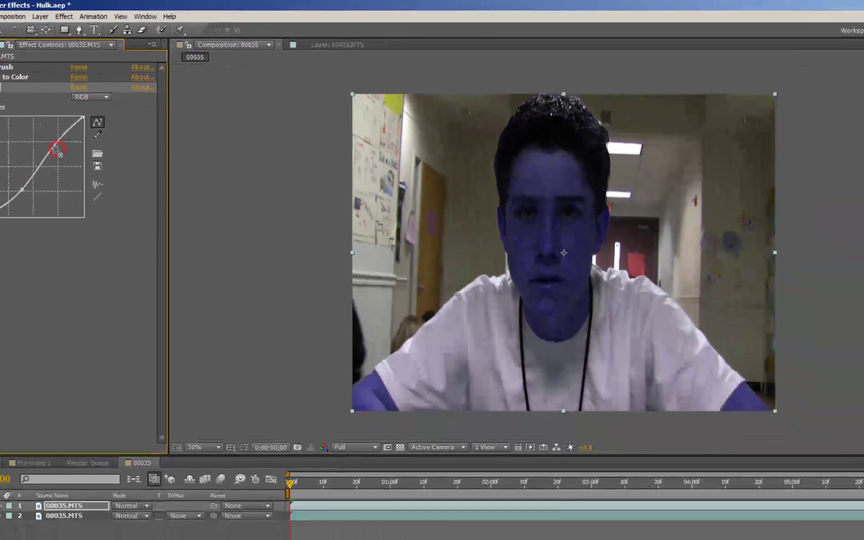
{"action": "left_click_drag", "start_coordinate": [56, 149], "coordinate": [51, 135]}
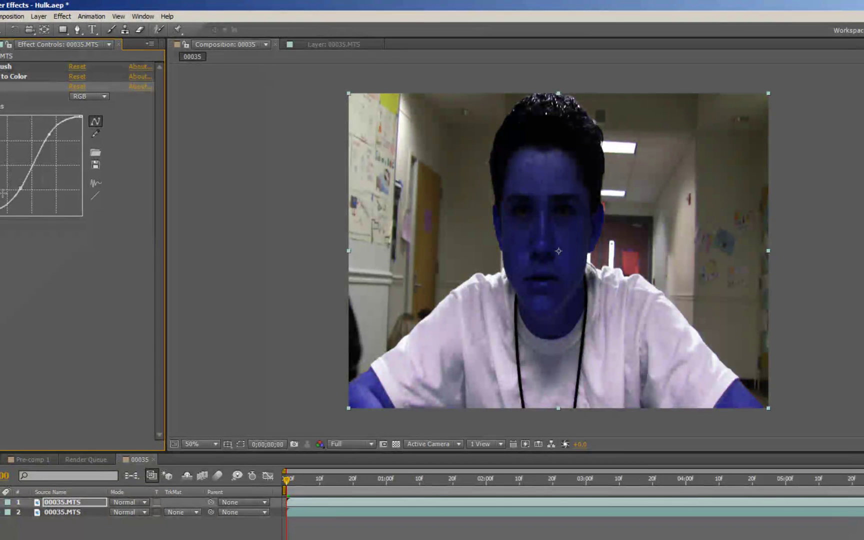
{"action": "left_click_drag", "start_coordinate": [19, 188], "coordinate": [20, 192]}
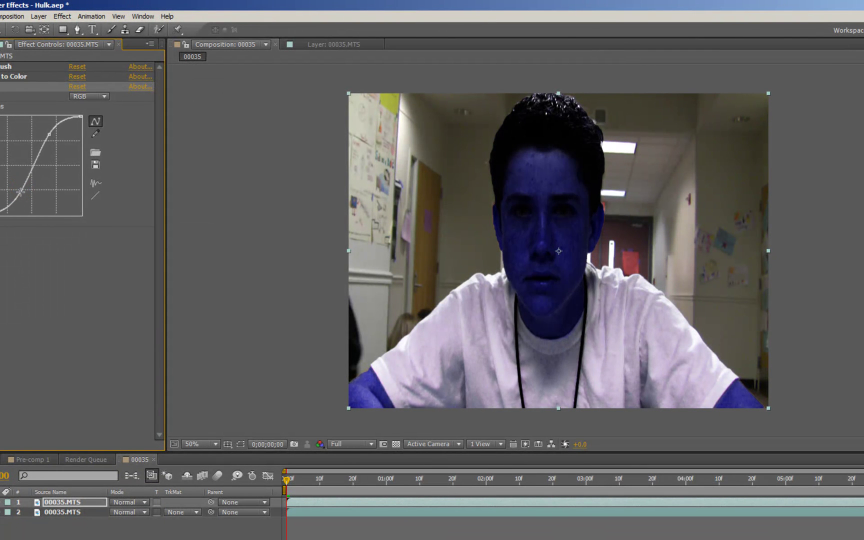
{"action": "left_click_drag", "start_coordinate": [48, 135], "coordinate": [49, 137]}
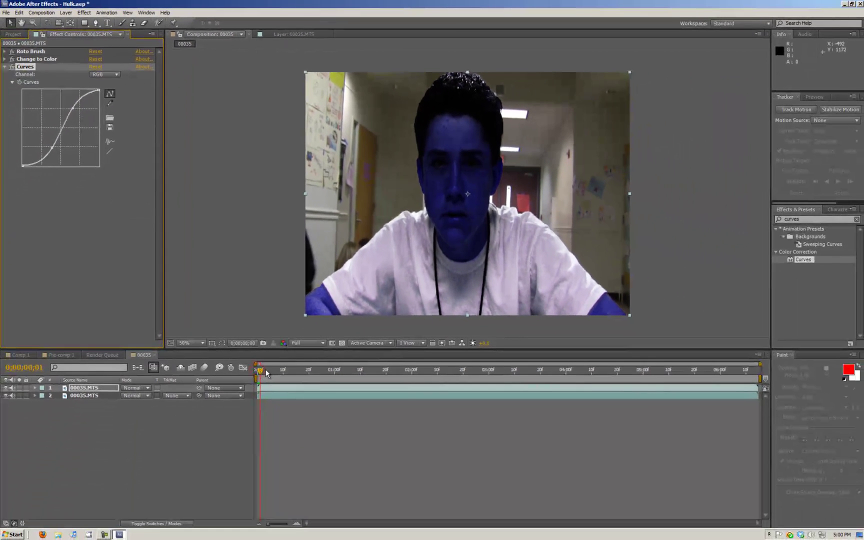
{"action": "left_click", "coordinate": [298, 482]}
{"action": "left_click_drag", "start_coordinate": [266, 374], "coordinate": [274, 375]}
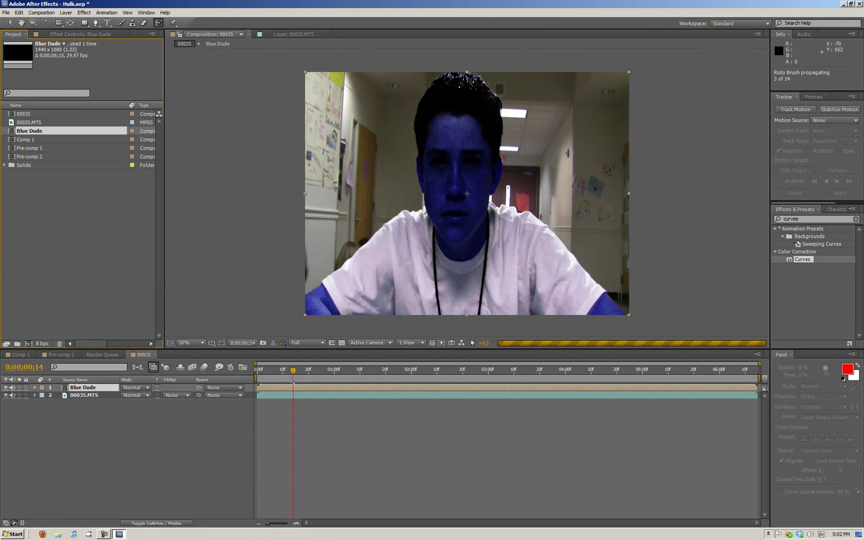
- Open the Blue Dude composition, close the 00035 composition, and return to the first frame
{"action": "double_click", "coordinate": [97, 389]}
{"action": "left_click", "coordinate": [140, 356]}
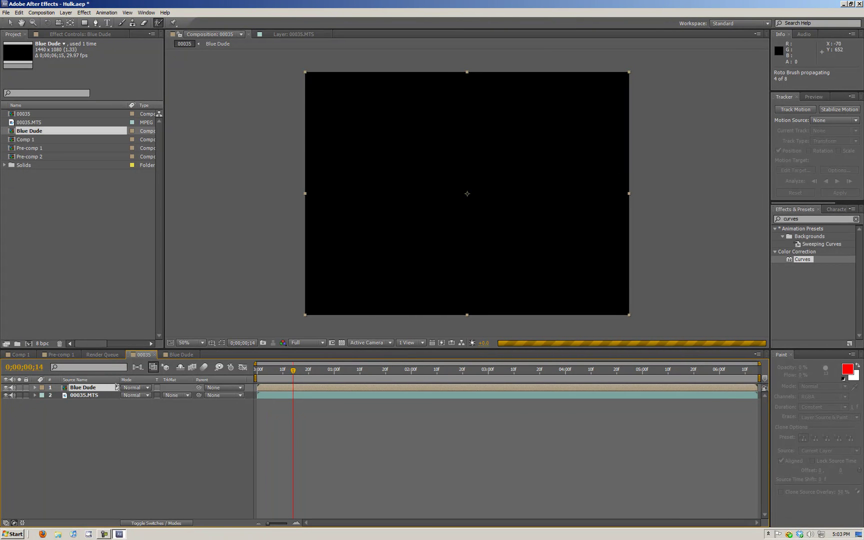
{"action": "left_click", "coordinate": [155, 356]}
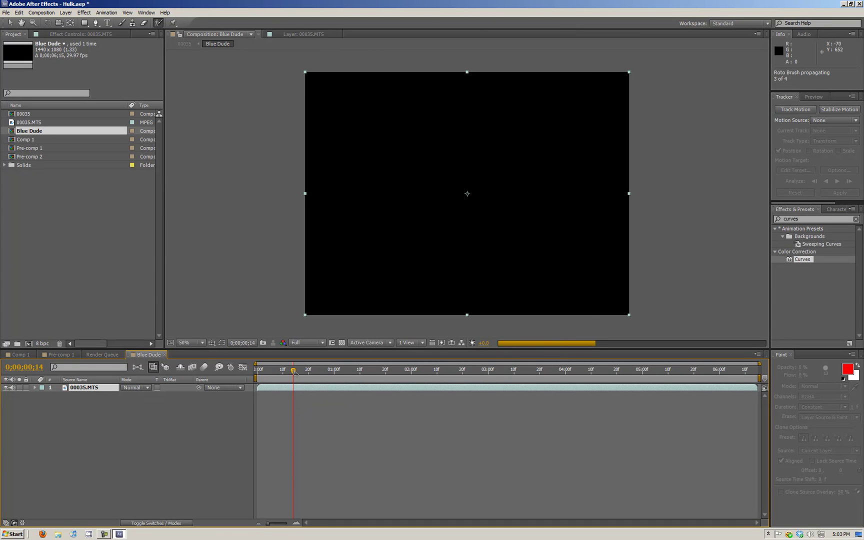
{"action": "left_click", "coordinate": [267, 371]}
{"action": "left_click_drag", "start_coordinate": [400, 376], "coordinate": [228, 388]}
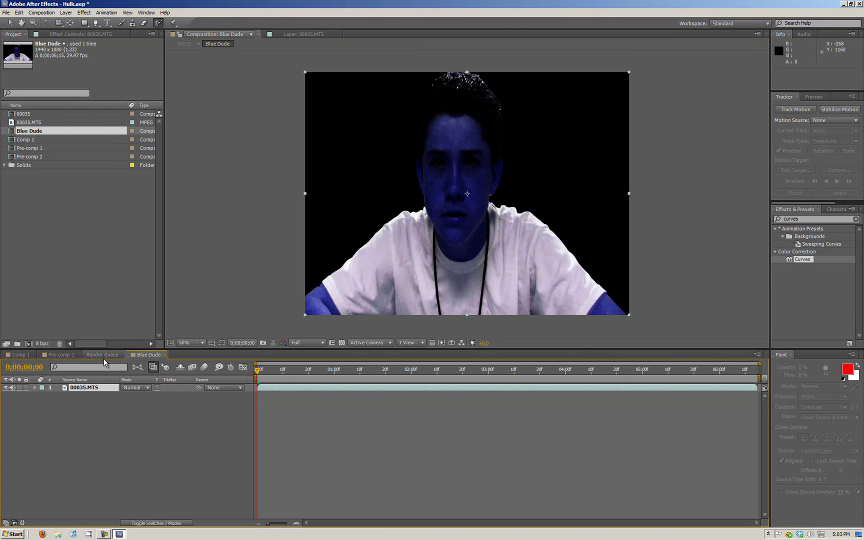
- Add the 00035.MTS footage beneath the existing layer in Blue Dude, scrub through the opening, and return to the first frame
{"action": "left_click_drag", "start_coordinate": [29, 122], "coordinate": [50, 432]}
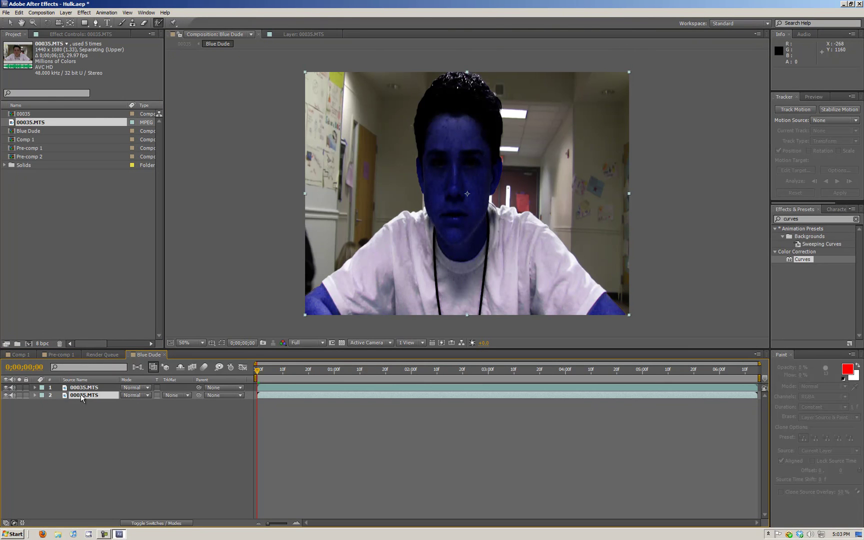
{"action": "left_click_drag", "start_coordinate": [257, 371], "coordinate": [288, 374]}
{"action": "key", "text": "Home"}
- Pre-compose both 00035.MTS layers in Blue Dude, moving all attributes into the new composition and keeping the default name
{"action": "left_click", "coordinate": [91, 388]}
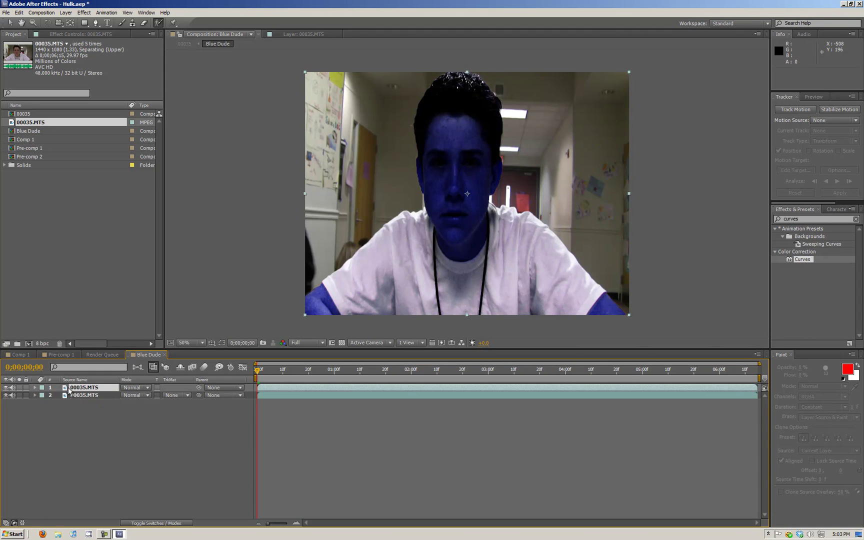
{"action": "left_click", "coordinate": [79, 394], "text": "shift"}
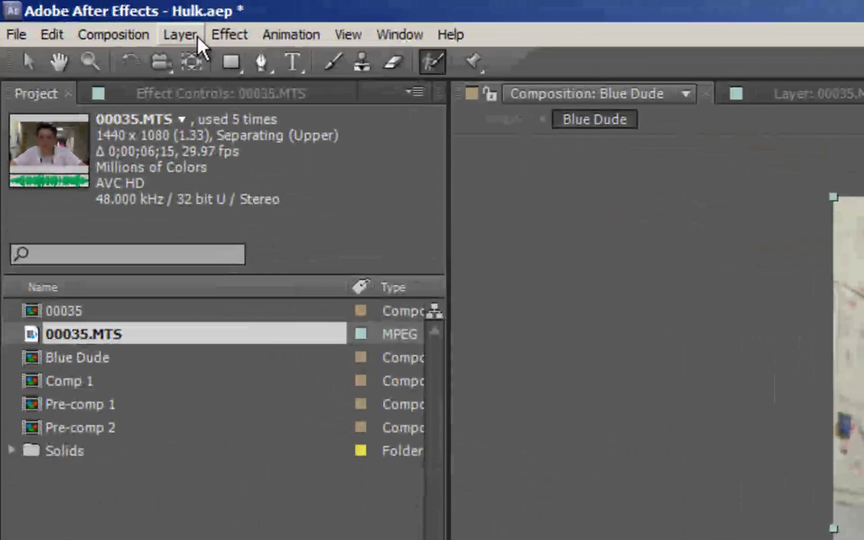
{"action": "left_click", "coordinate": [116, 21]}
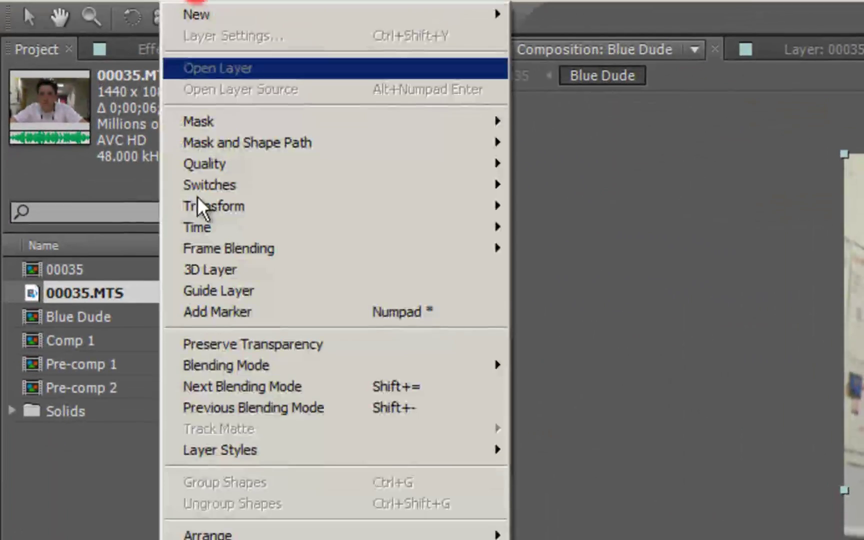
{"action": "left_click", "coordinate": [174, 466]}
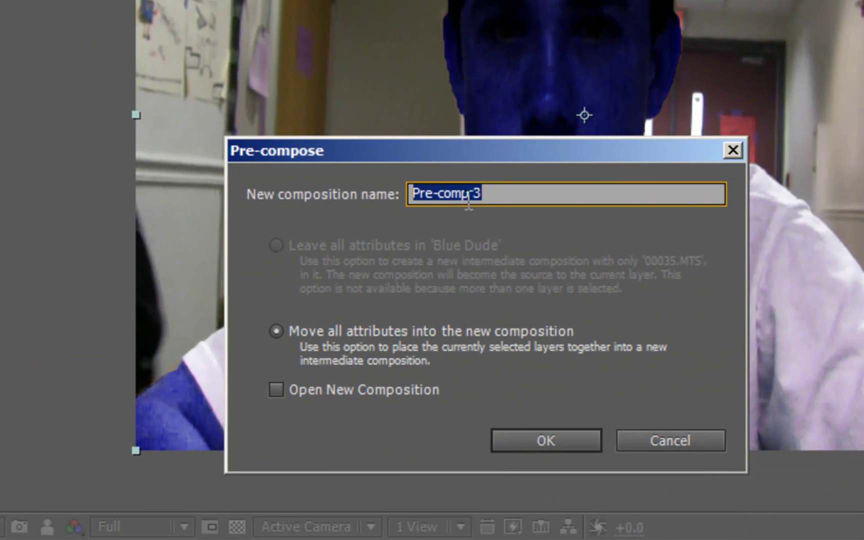
{"action": "left_click", "coordinate": [530, 441]}
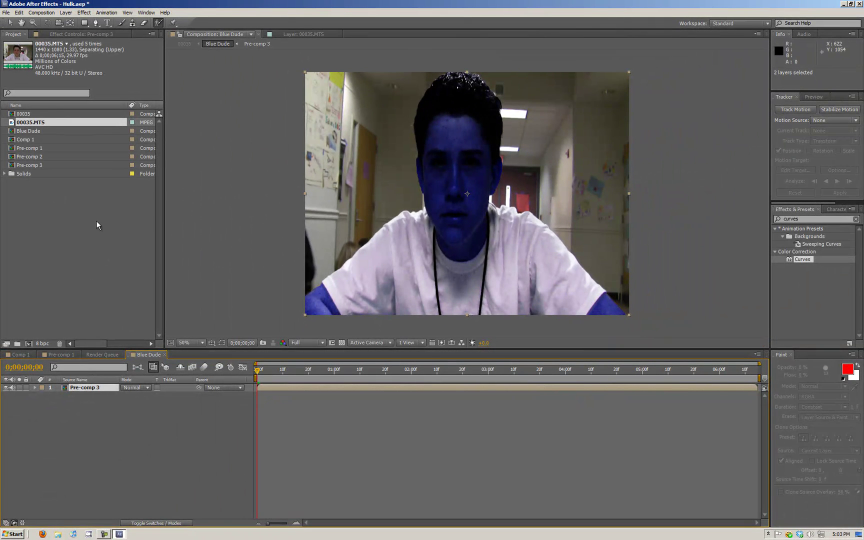
- Return Blue Dude to its first frame, add a null object above Pre-comp 3, and hide the null
{"action": "left_click", "coordinate": [30, 132]}
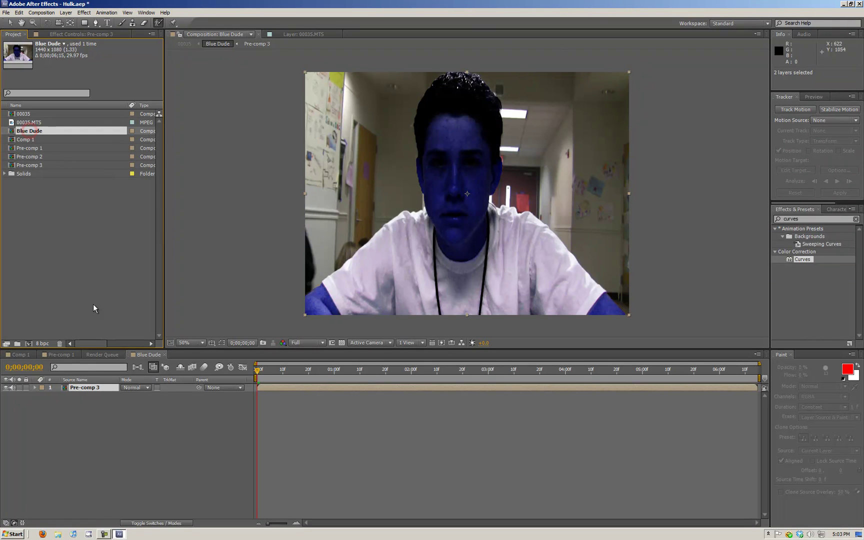
{"action": "left_click_drag", "start_coordinate": [263, 371], "coordinate": [236, 368]}
{"action": "left_click", "coordinate": [219, 370]}
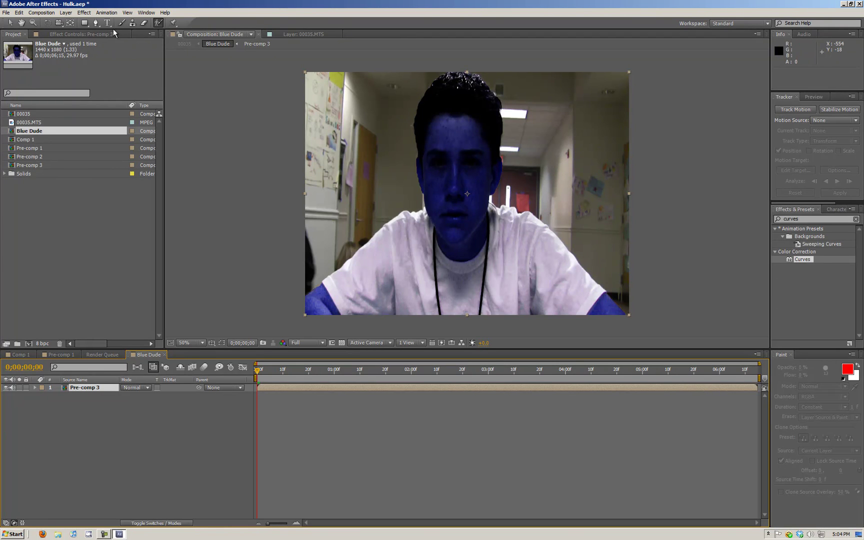
{"action": "left_click", "coordinate": [64, 13]}
{"action": "mouse_move", "coordinate": [75, 21]}
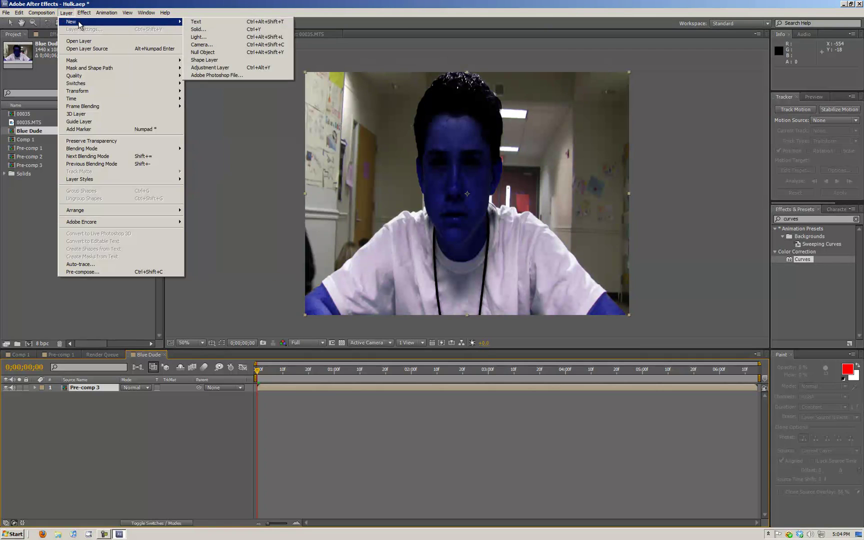
{"action": "left_click", "coordinate": [195, 51]}
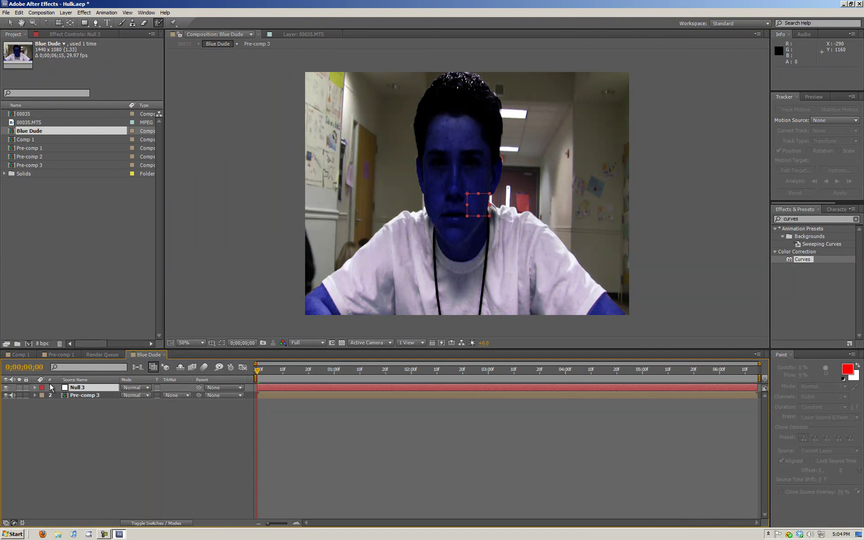
{"action": "left_click", "coordinate": [6, 387]}
- Set Pre-comp 3 as the tracker's motion source and start a motion track on that layer
{"action": "left_click", "coordinate": [828, 120]}
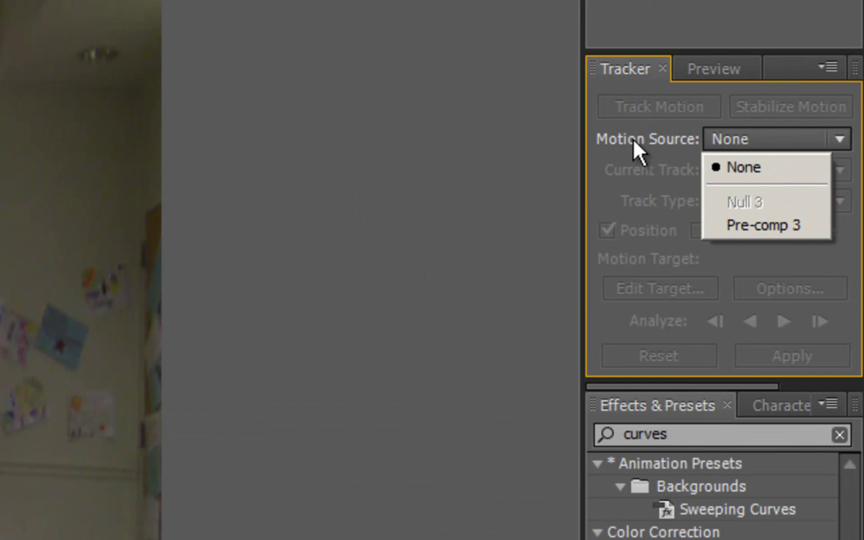
{"action": "left_click", "coordinate": [740, 225]}
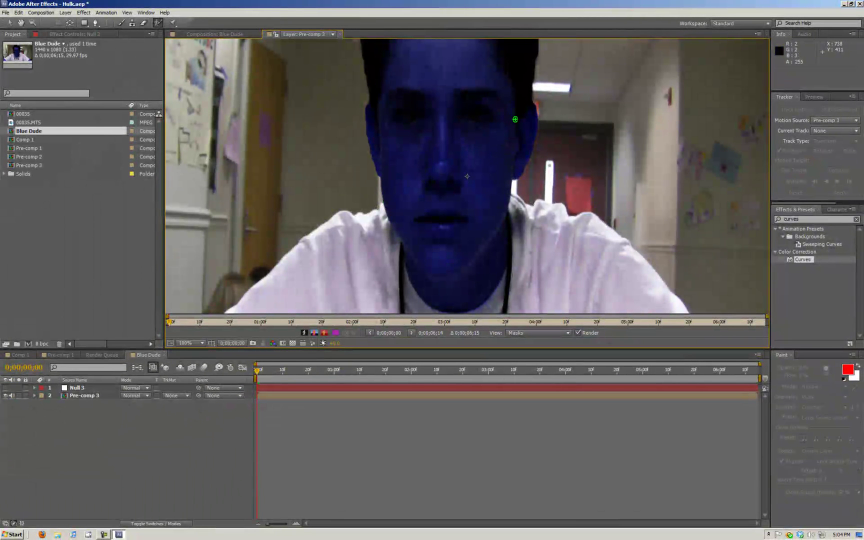
{"action": "key", "text": "v"}
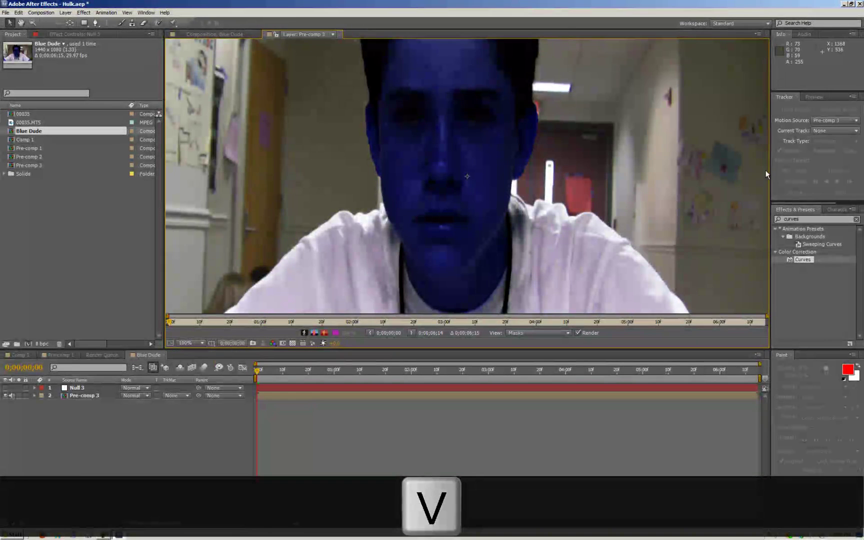
{"action": "left_click", "coordinate": [832, 132]}
{"action": "left_click", "coordinate": [821, 141]}
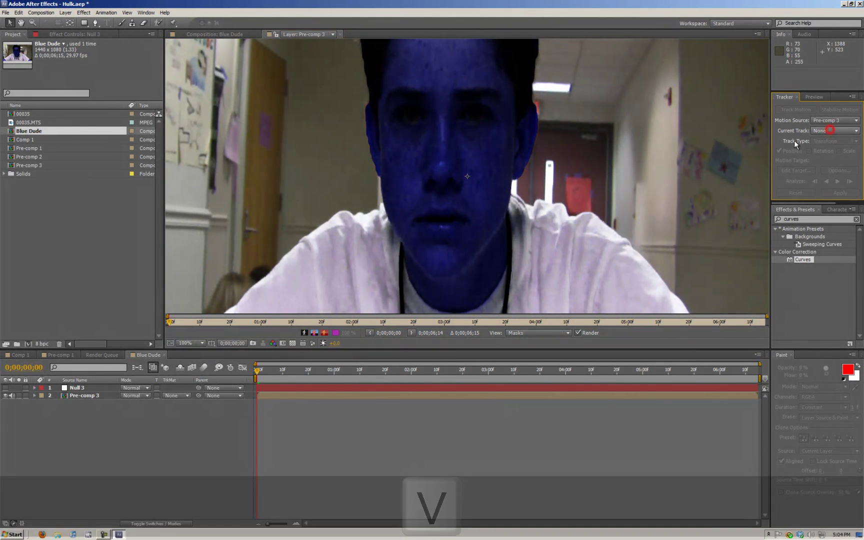
{"action": "right_click", "coordinate": [423, 142]}
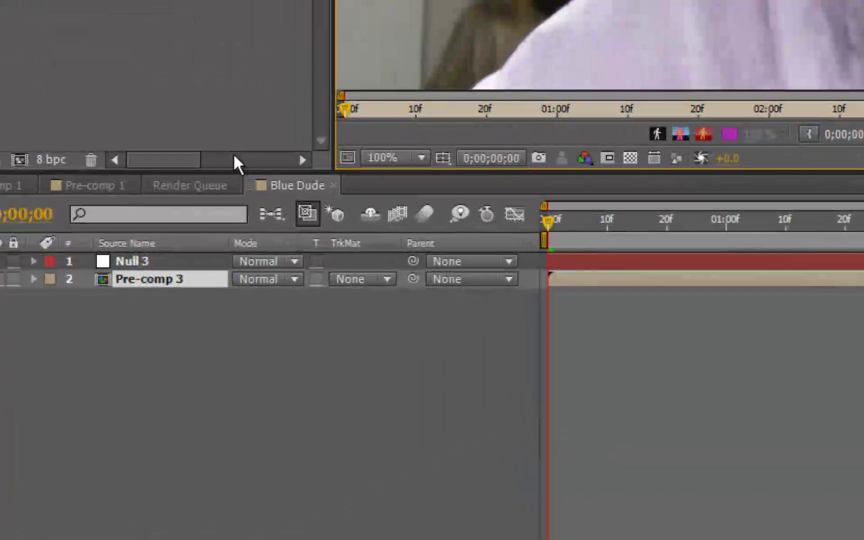
{"action": "right_click", "coordinate": [94, 338]}
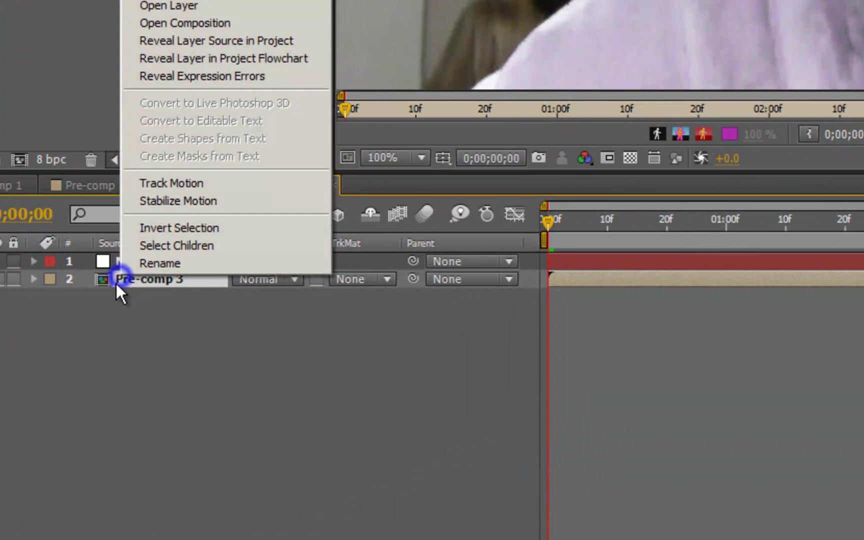
{"action": "left_click", "coordinate": [193, 184]}
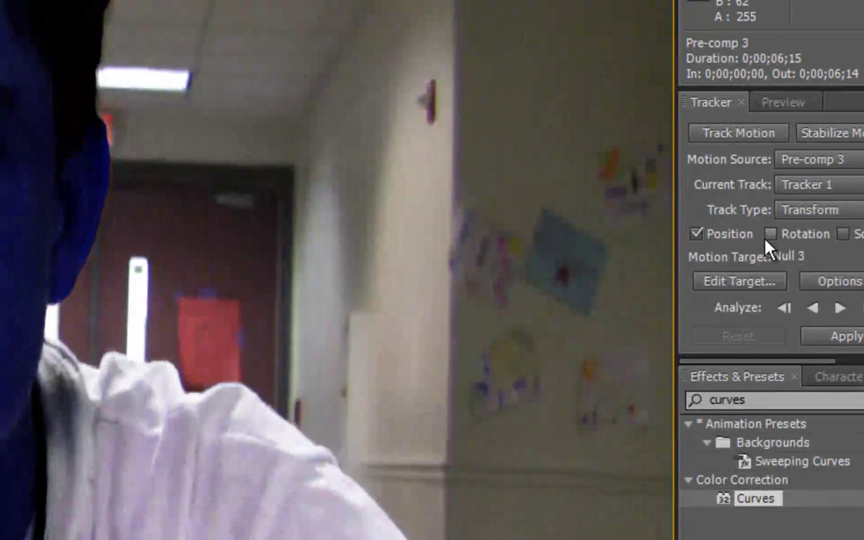
- Enable rotation tracking alongside position, keep the Transform track type, and set Null 3 as the motion target
{"action": "left_click", "coordinate": [770, 234]}
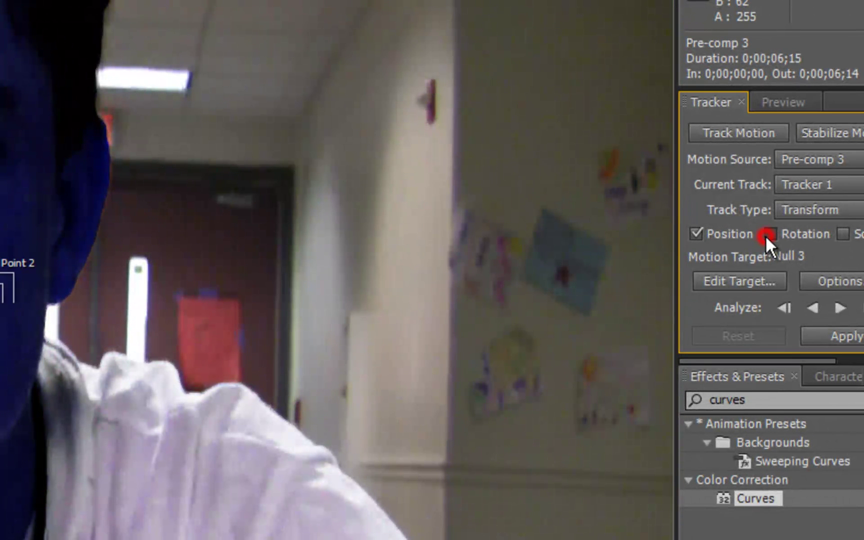
{"action": "left_click", "coordinate": [813, 209]}
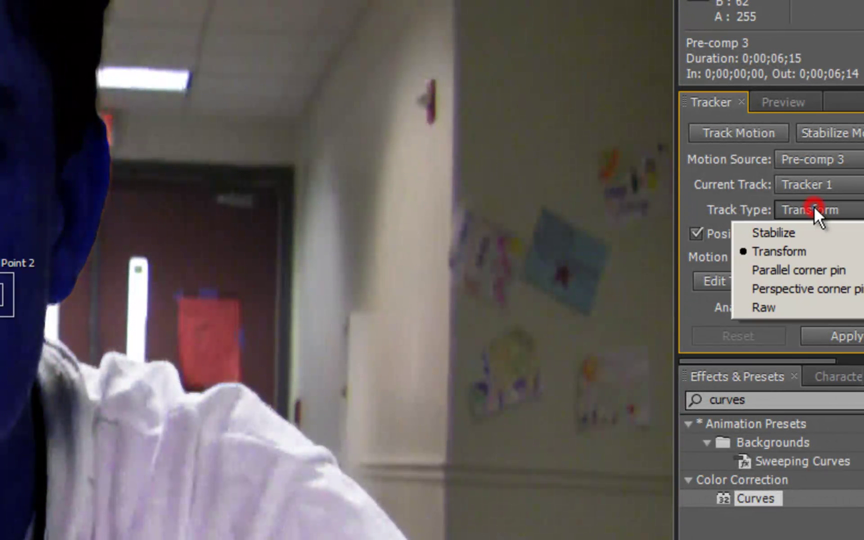
{"action": "left_click", "coordinate": [767, 250]}
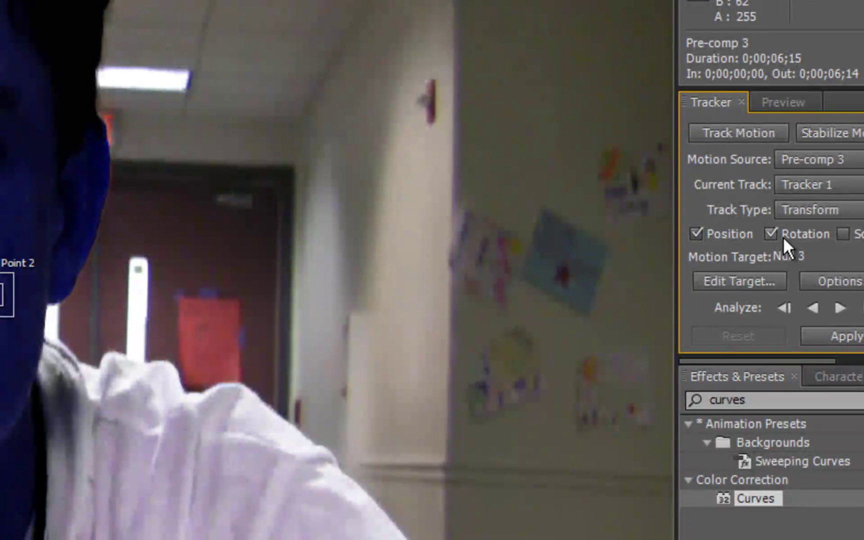
{"action": "left_click", "coordinate": [738, 278]}
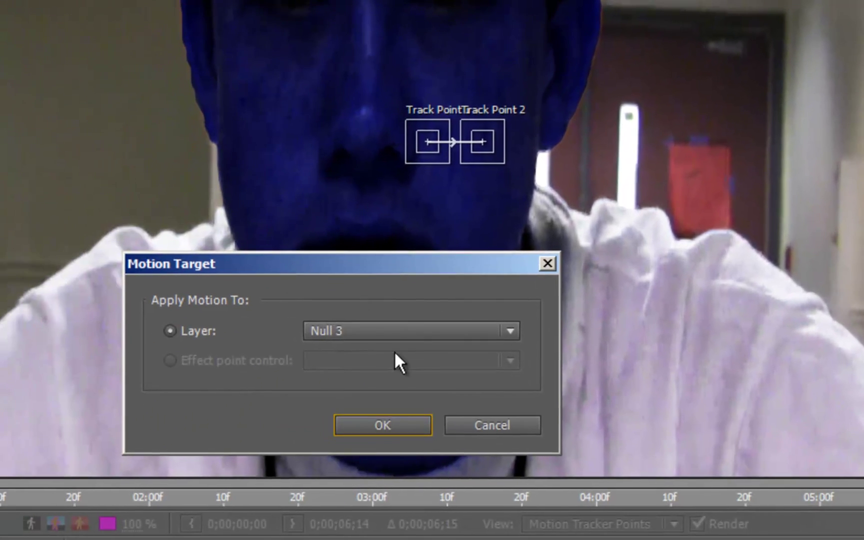
{"action": "left_click", "coordinate": [402, 334]}
{"action": "left_click", "coordinate": [381, 354]}
{"action": "left_click", "coordinate": [386, 422]}
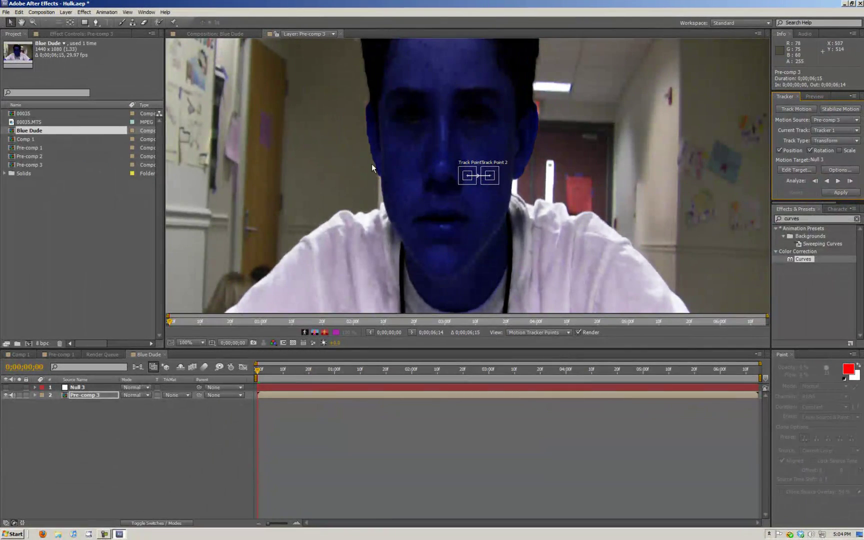
- Place Track Point 1 on the outer corner and Track Point 2 on the inner corner of the viewer-left eye
{"action": "key", "text": "h"}
{"action": "left_click_drag", "start_coordinate": [372, 122], "coordinate": [376, 194]}
{"action": "key", "text": "v"}
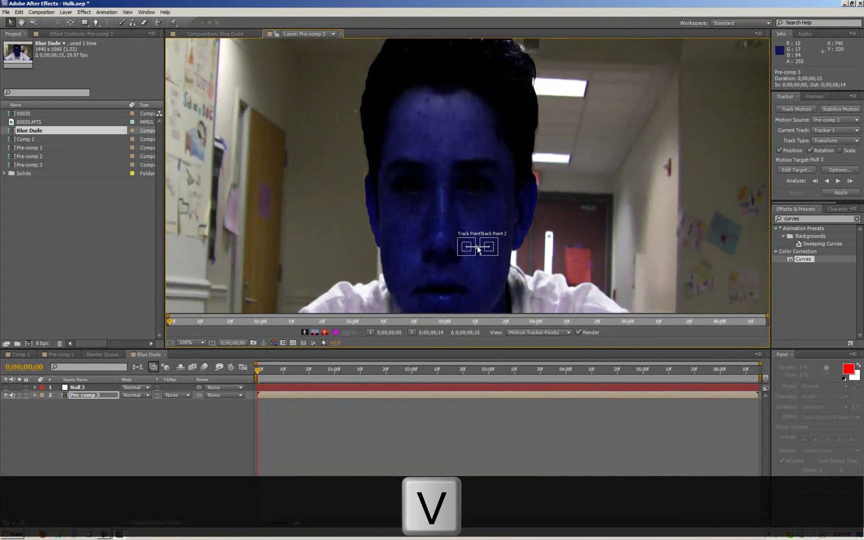
{"action": "scroll", "coordinate": [386, 207], "scroll_direction": "up", "scroll_amount": 1}
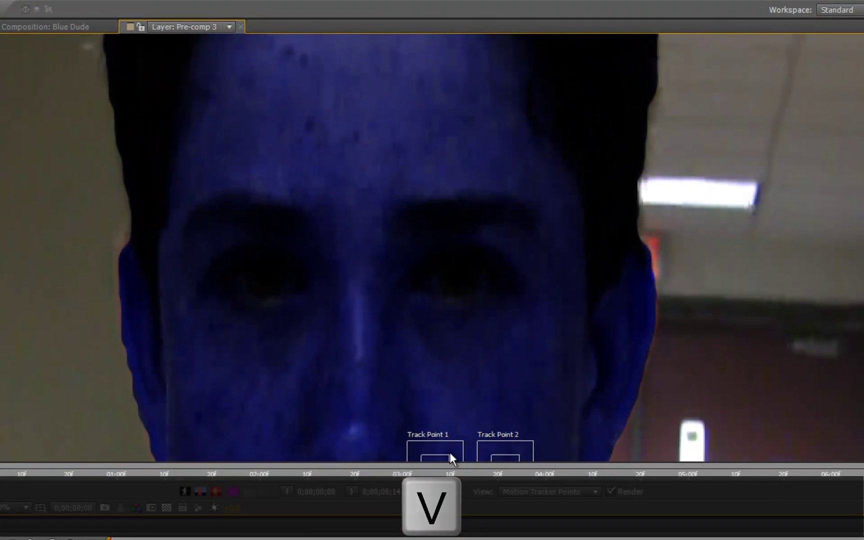
{"action": "left_click_drag", "start_coordinate": [453, 449], "coordinate": [229, 263]}
{"action": "left_click_drag", "start_coordinate": [529, 454], "coordinate": [328, 272]}
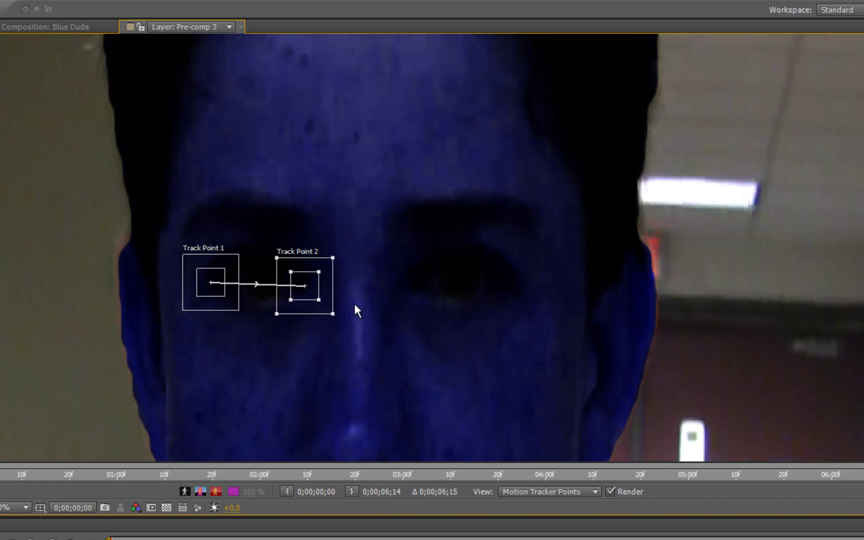
{"action": "key", "text": "comma"}
{"action": "key", "text": "comma"}
{"action": "key", "text": "h"}
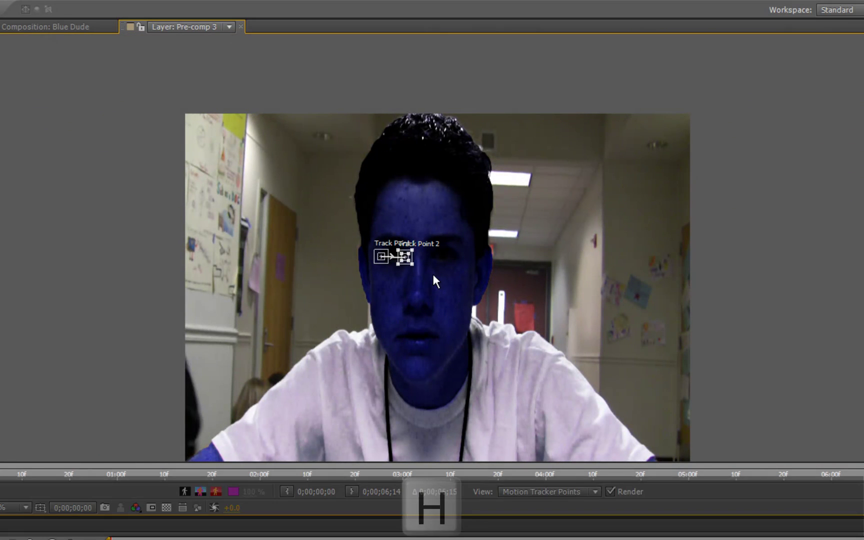
{"action": "left_click_drag", "start_coordinate": [491, 294], "coordinate": [499, 239]}
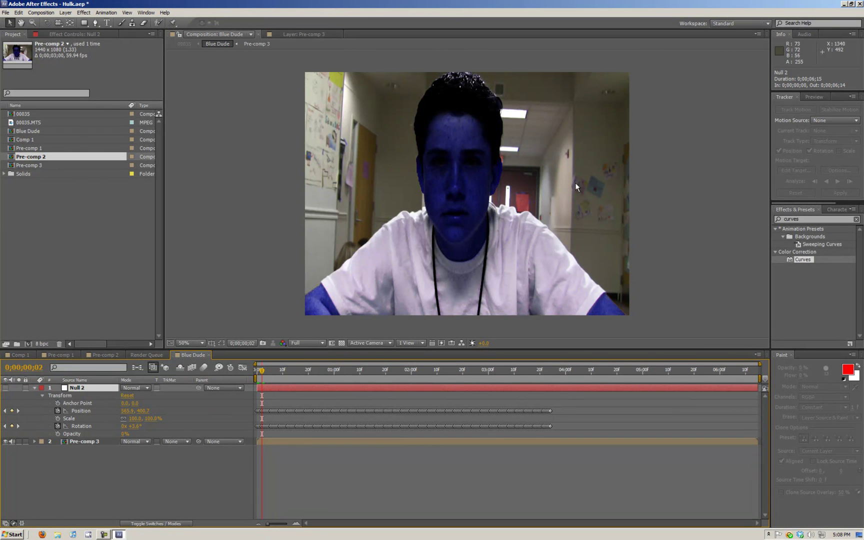
- Rename the tracked Null 2 layer as Left Eye
{"action": "double_click", "coordinate": [83, 389]}
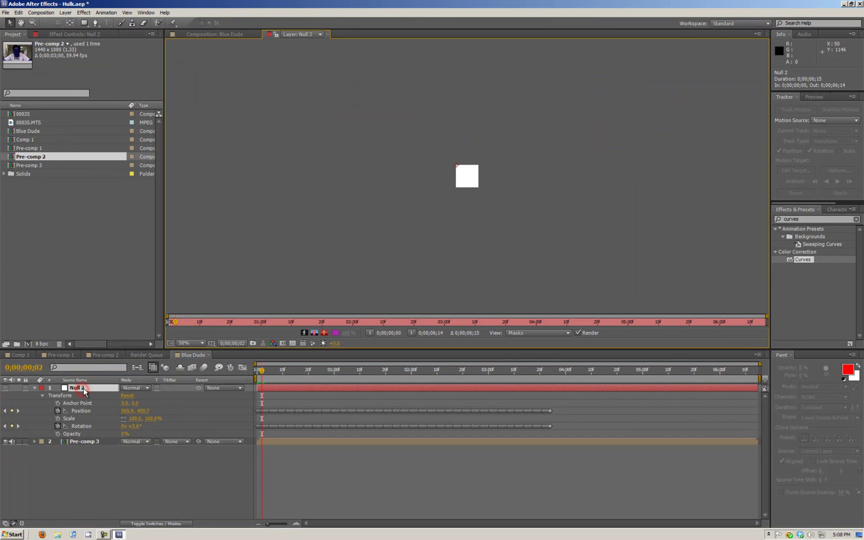
{"action": "right_click", "coordinate": [84, 389]}
{"action": "left_click", "coordinate": [131, 381]}
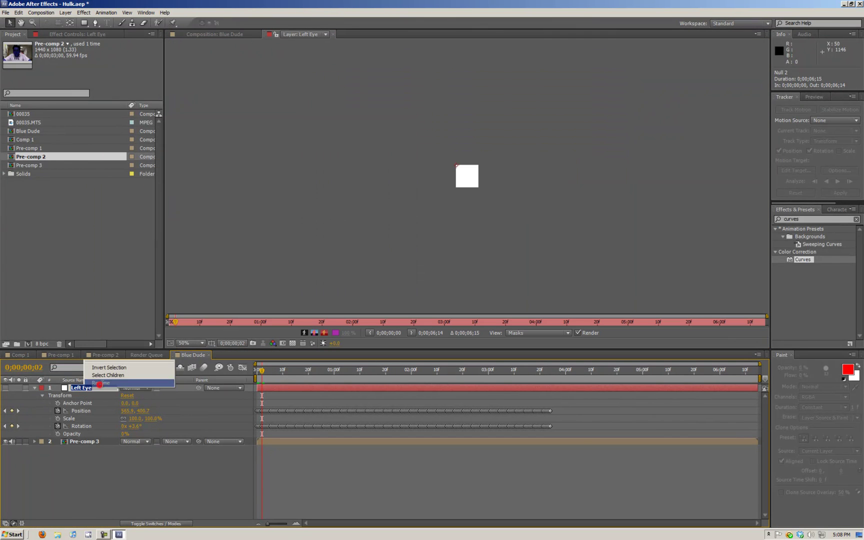
{"action": "key", "text": "Return"}
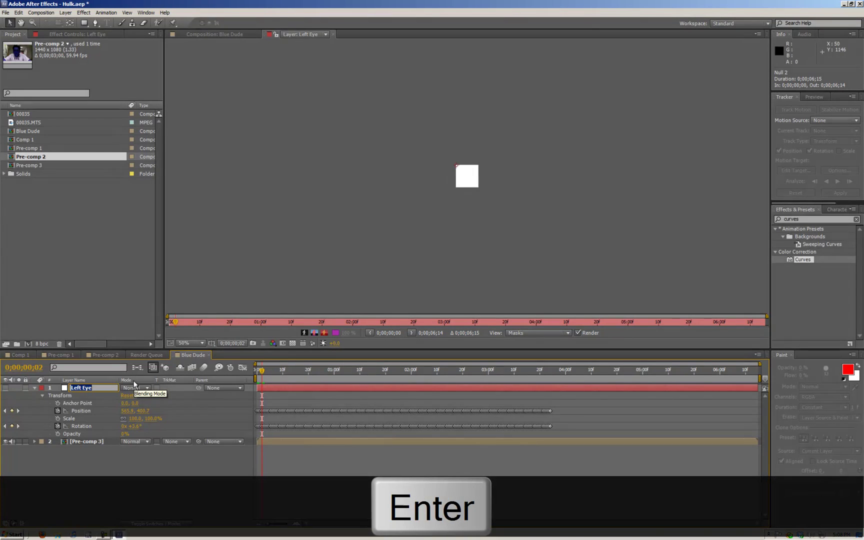
- Show the Left Eye null, scrub through the opening to check its tracking, hide it again, and return to the first frame
{"action": "left_click", "coordinate": [216, 34]}
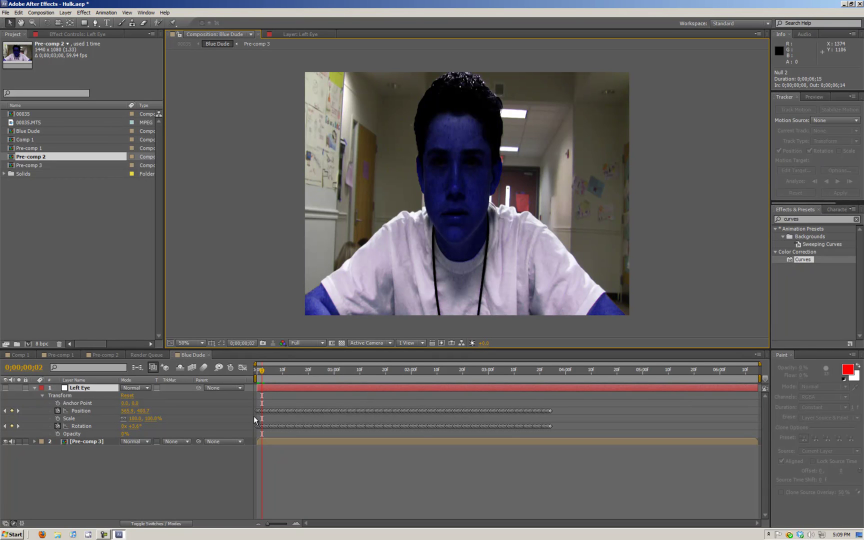
{"action": "left_click", "coordinate": [260, 374]}
{"action": "left_click_drag", "start_coordinate": [263, 371], "coordinate": [212, 370]}
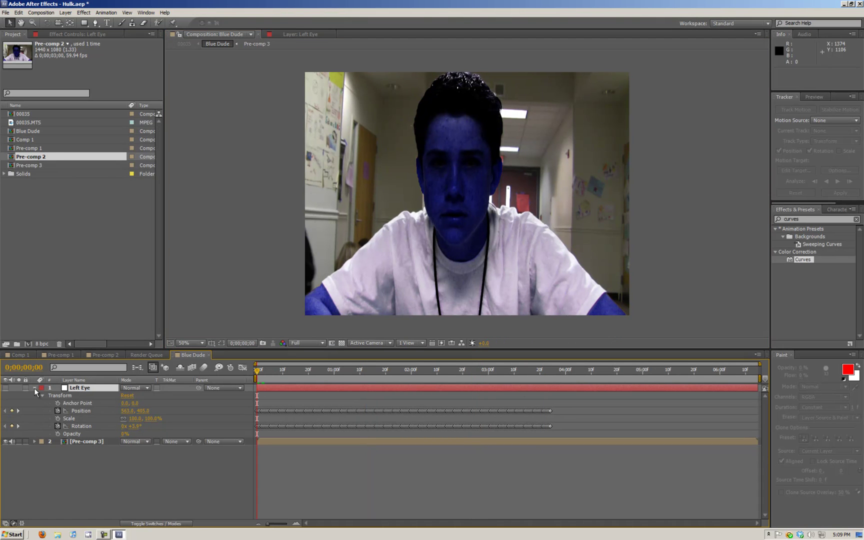
{"action": "left_click", "coordinate": [5, 388]}
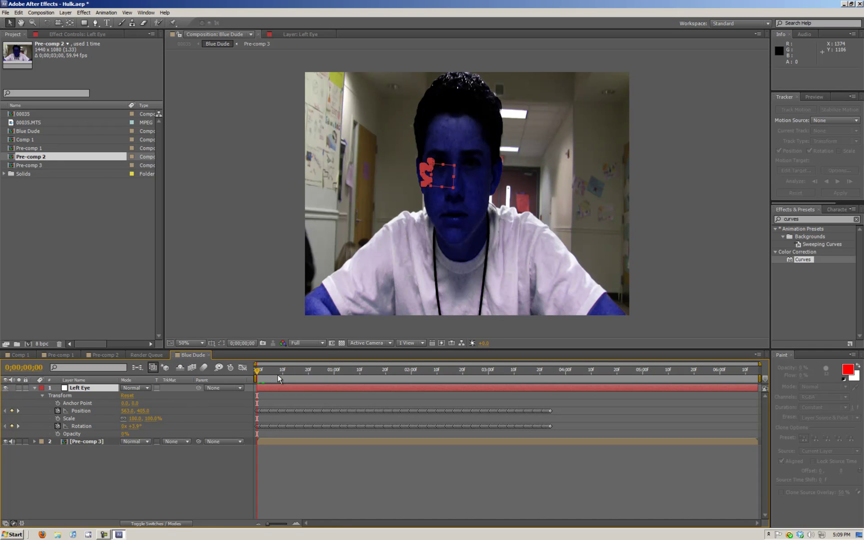
{"action": "left_click_drag", "start_coordinate": [259, 373], "coordinate": [293, 372]}
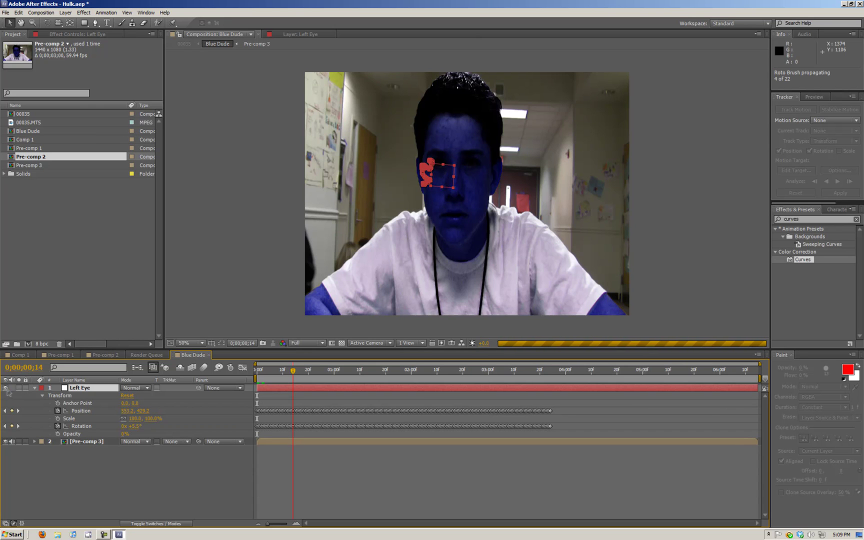
{"action": "left_click", "coordinate": [5, 388]}
{"action": "left_click_drag", "start_coordinate": [294, 371], "coordinate": [222, 376]}
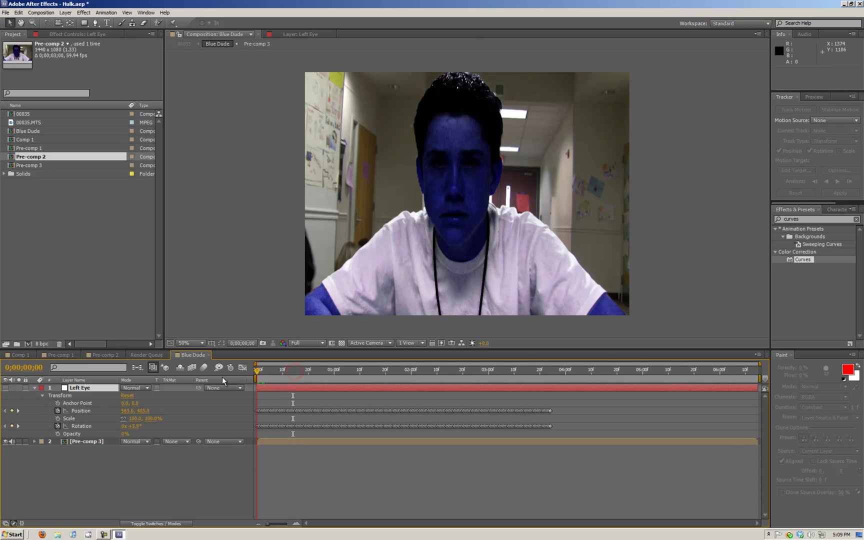
{"action": "left_click", "coordinate": [35, 388]}
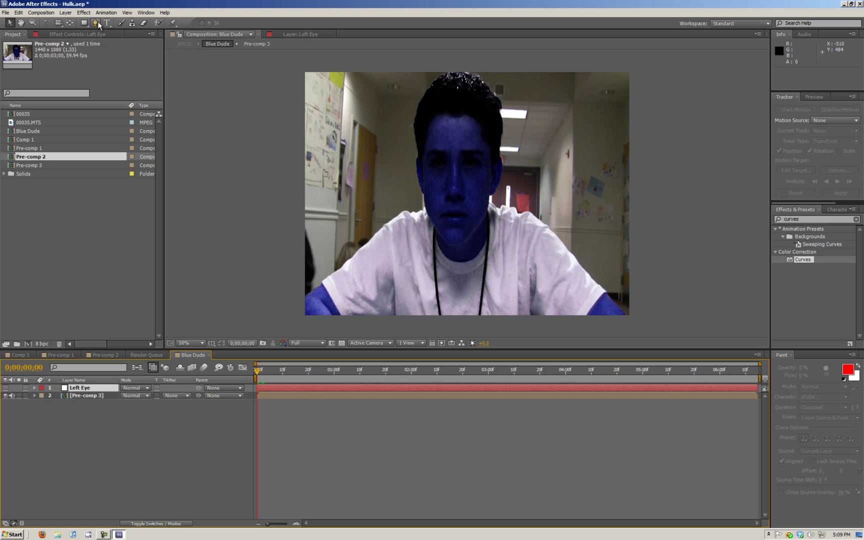
- Start a new solid in Blue Dude and change its color to deep red
{"action": "left_click_drag", "start_coordinate": [85, 23], "coordinate": [115, 46]}
{"action": "left_click", "coordinate": [219, 184]}
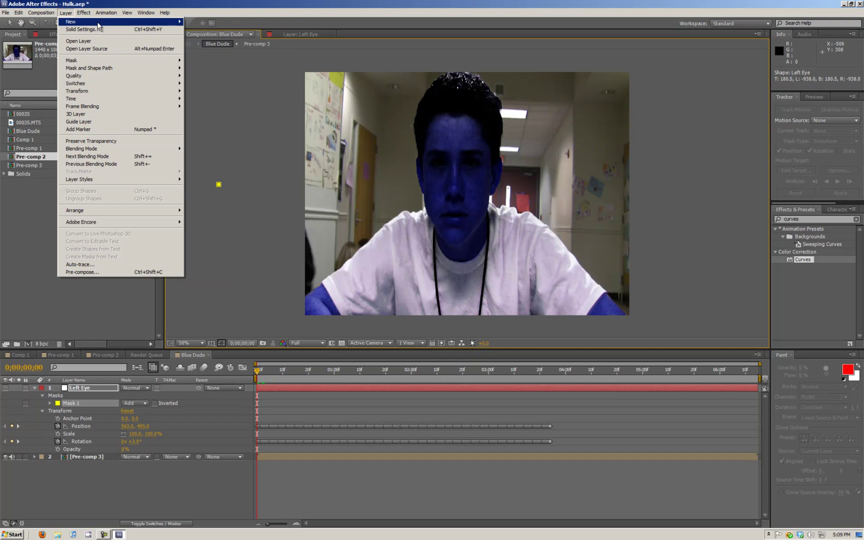
{"action": "mouse_move", "coordinate": [100, 23]}
{"action": "left_click", "coordinate": [200, 31]}
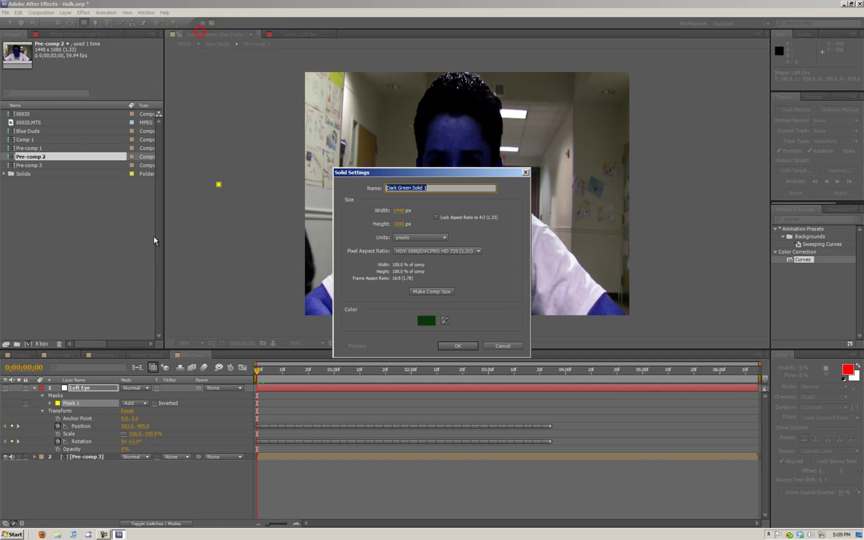
{"action": "left_click", "coordinate": [422, 323]}
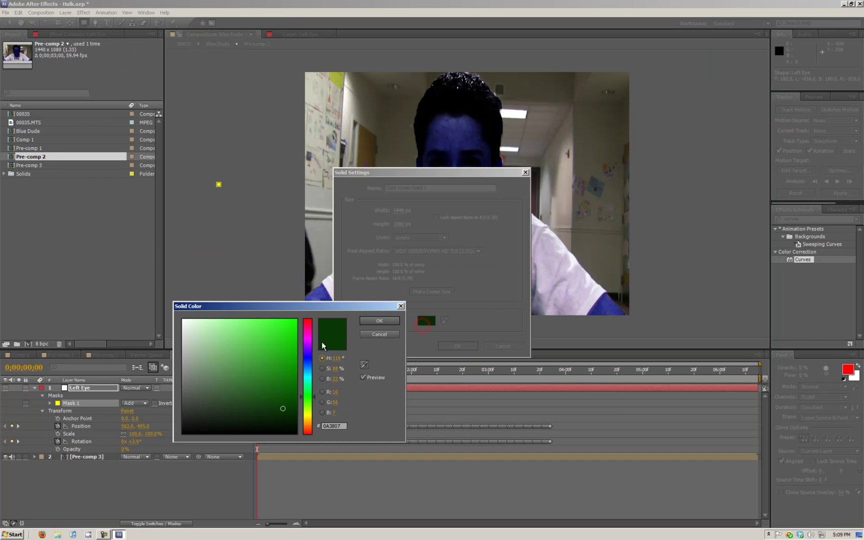
{"action": "left_click_drag", "start_coordinate": [308, 326], "coordinate": [309, 324]}
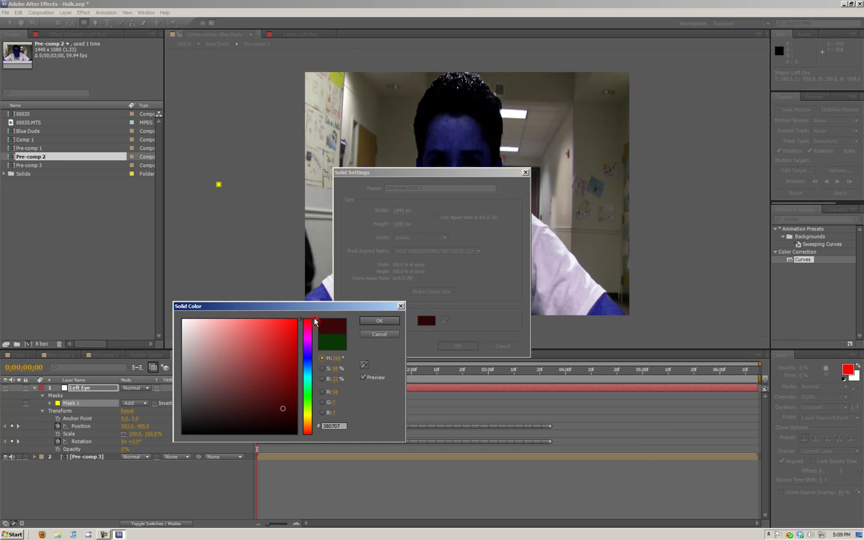
{"action": "left_click_drag", "start_coordinate": [283, 406], "coordinate": [290, 372]}
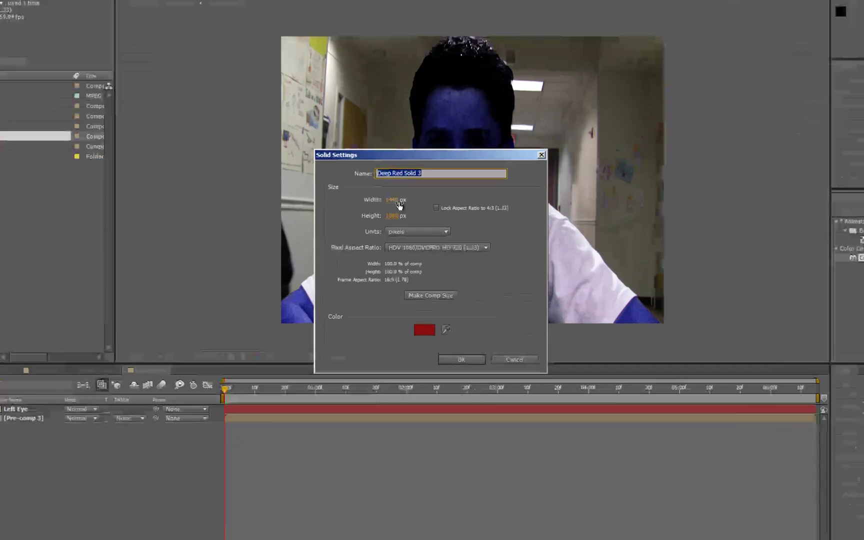
{"action": "key", "text": "Return"}
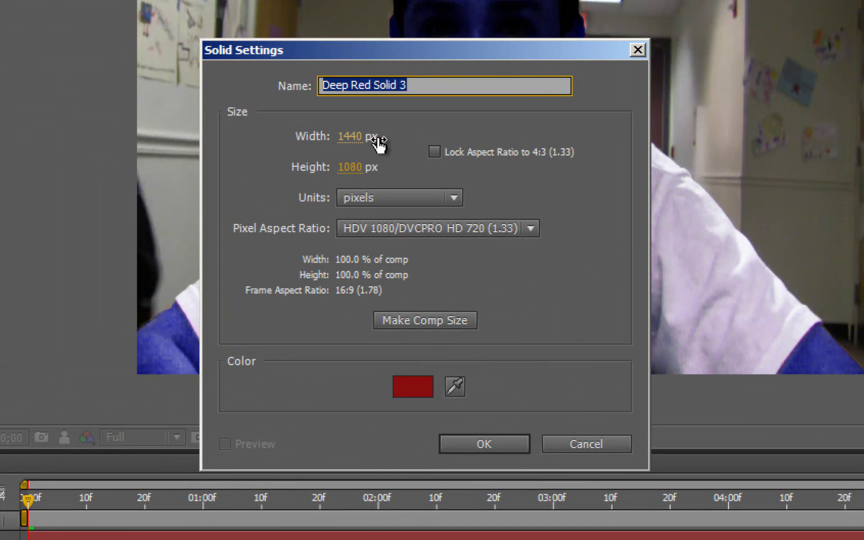
- Create the Deep Red Solid 3 layer with a width of 1080 px and add an ellipse mask filling the solid
{"action": "left_click", "coordinate": [360, 136]}
{"action": "type", "text": "1080"}
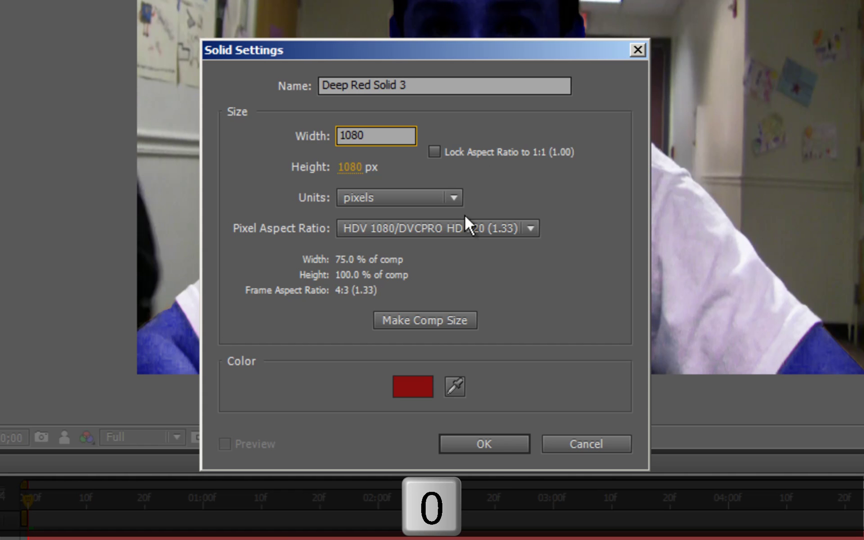
{"action": "left_click", "coordinate": [494, 443]}
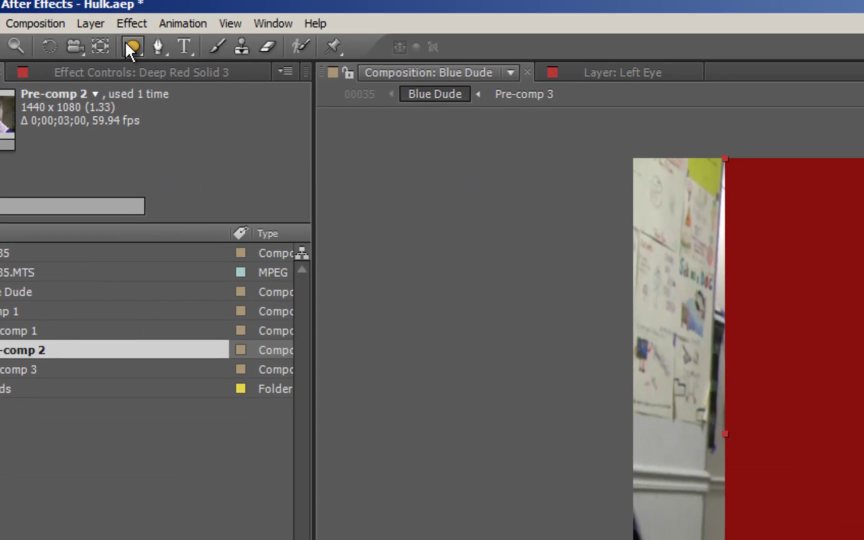
{"action": "double_click", "coordinate": [126, 42]}
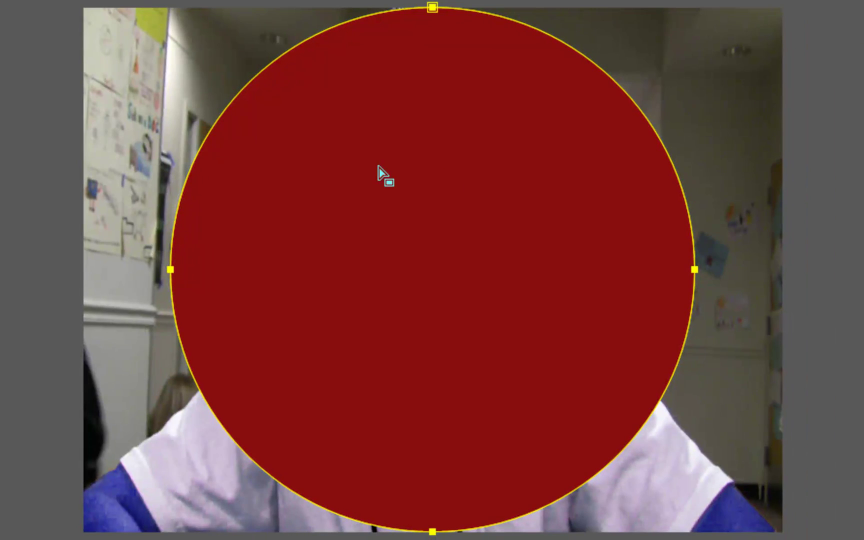